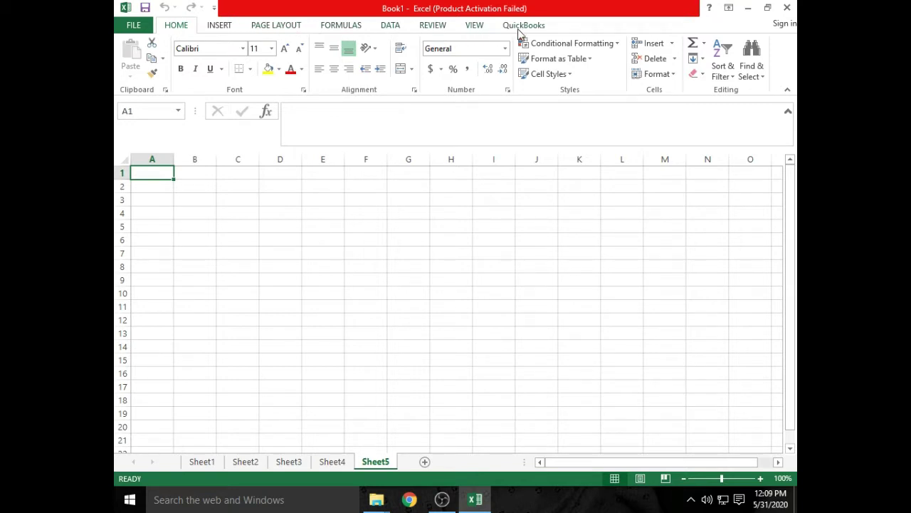
- Open the Backstage Info page for workbook Book1 to see its properties and protection options
click(146, 23)
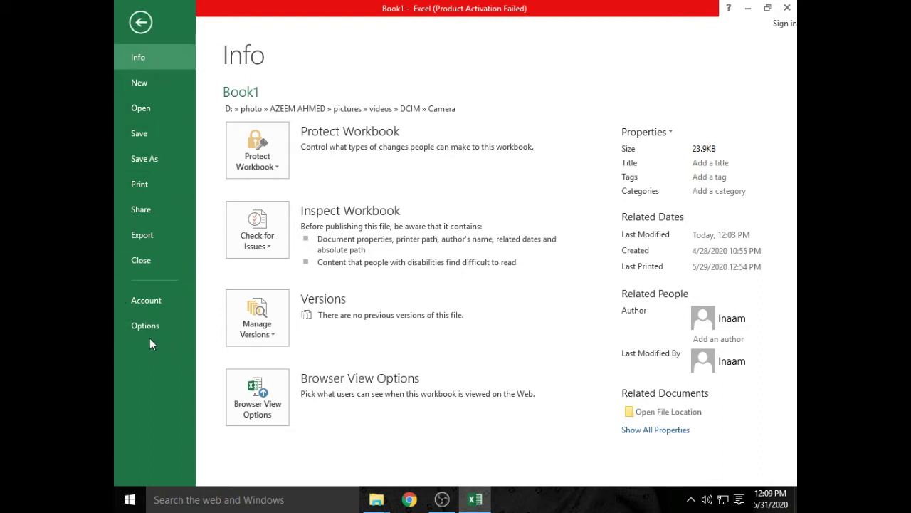
- Leave the backstage and switch to the Sheet4 invoice, scrolling through it
click(140, 22)
click(332, 462)
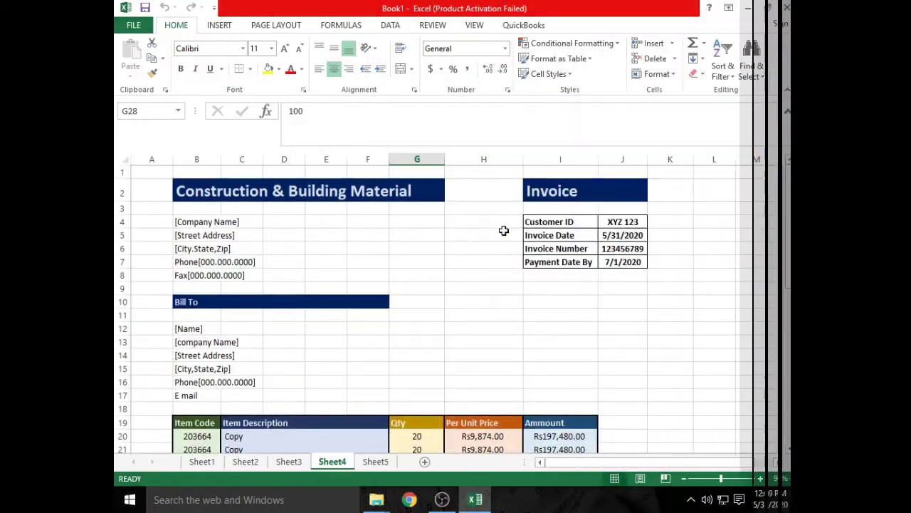
scroll(457, 237, down, 2)
scroll(458, 236, down, 4)
scroll(457, 237, up, 2)
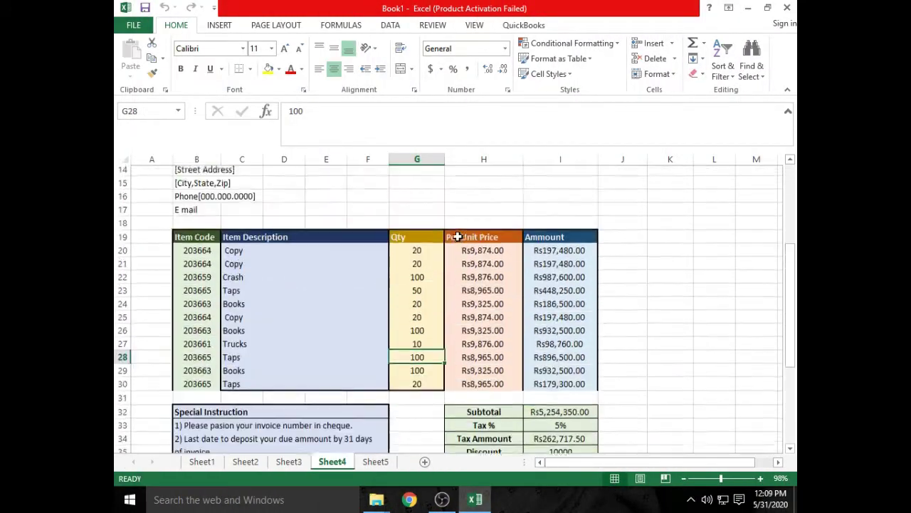
scroll(457, 236, up, 4)
- Preview the Sheet4 invoice for printing, then return to the worksheet
click(139, 27)
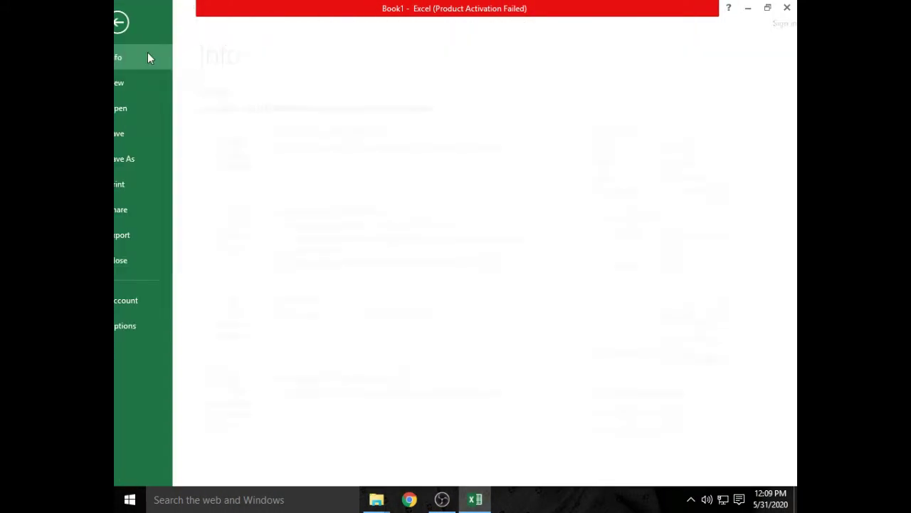
click(147, 183)
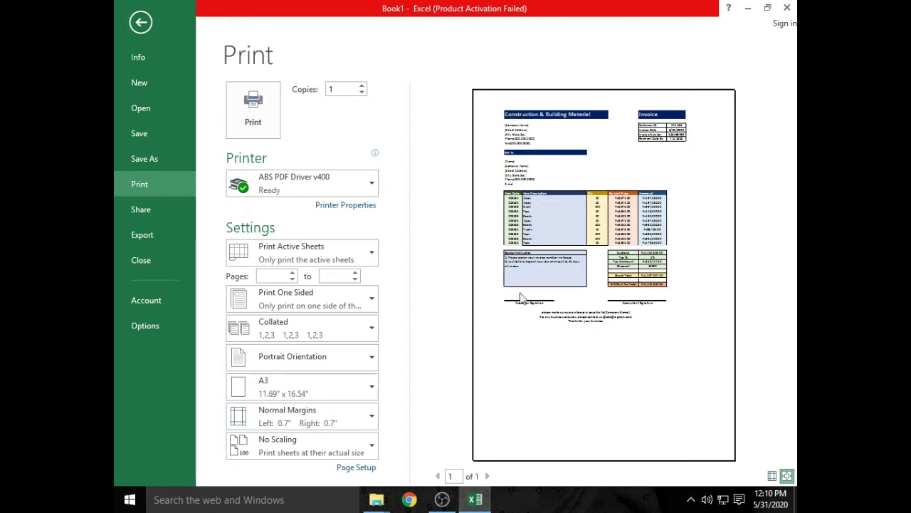
key(Escape)
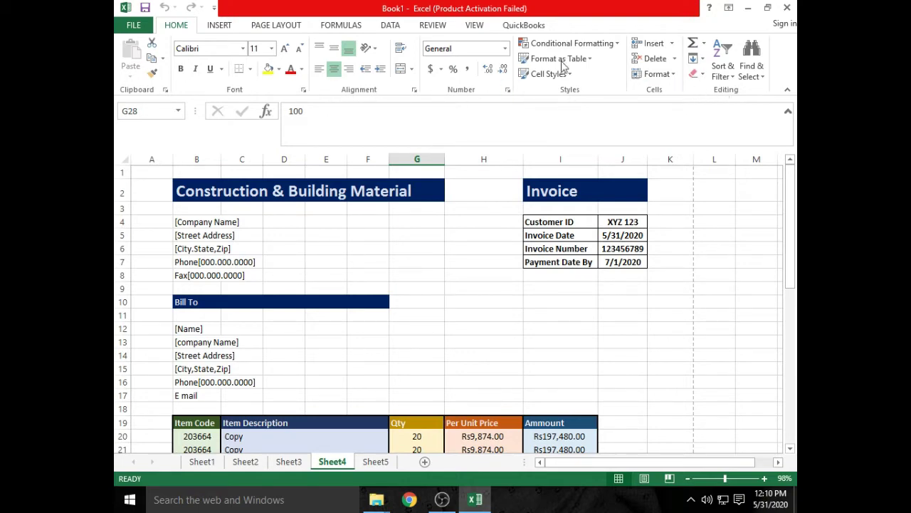
- Browse the INSERT, PAGE LAYOUT and DATA ribbon tabs to look over their features
click(229, 32)
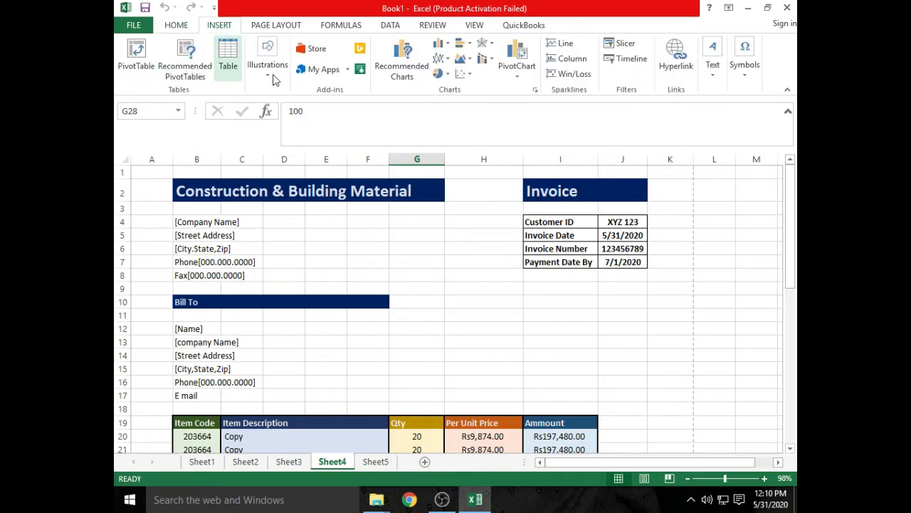
click(271, 32)
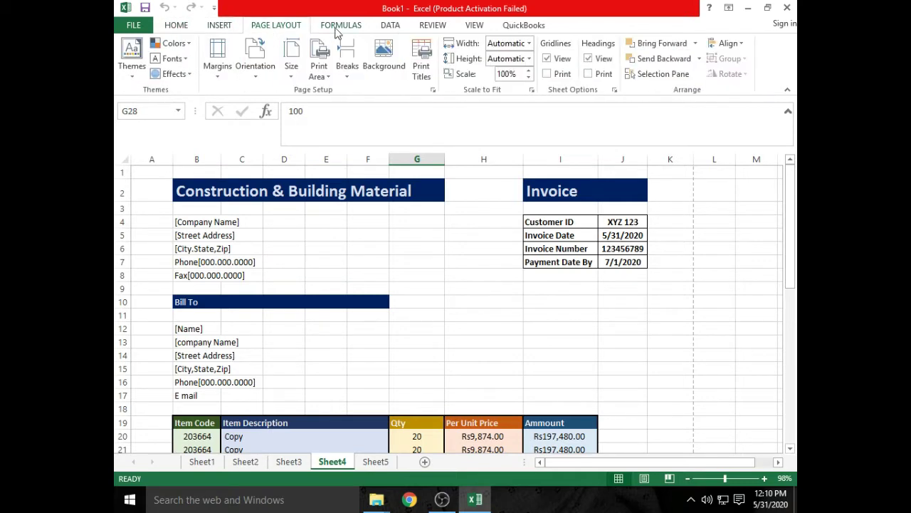
click(358, 26)
click(402, 34)
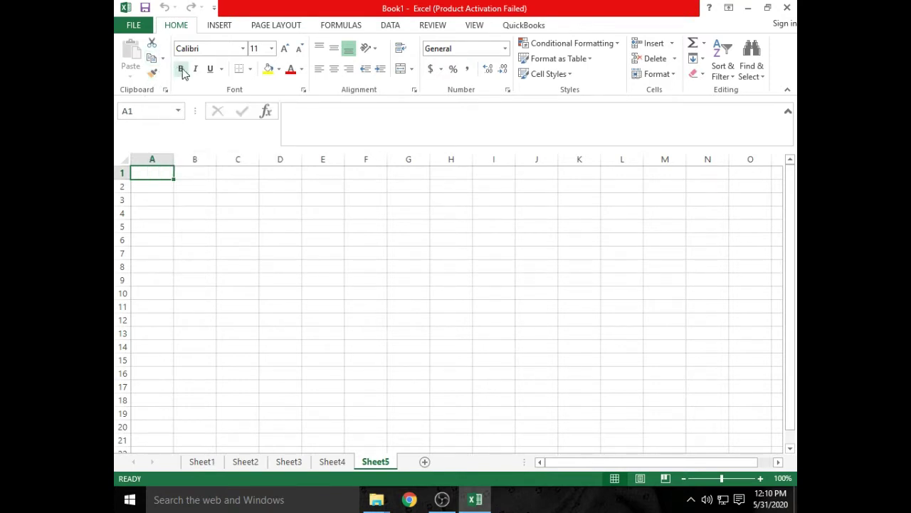
- Select cell D6 and give it a dark gold fill, replacing a trial light blue
click(269, 171)
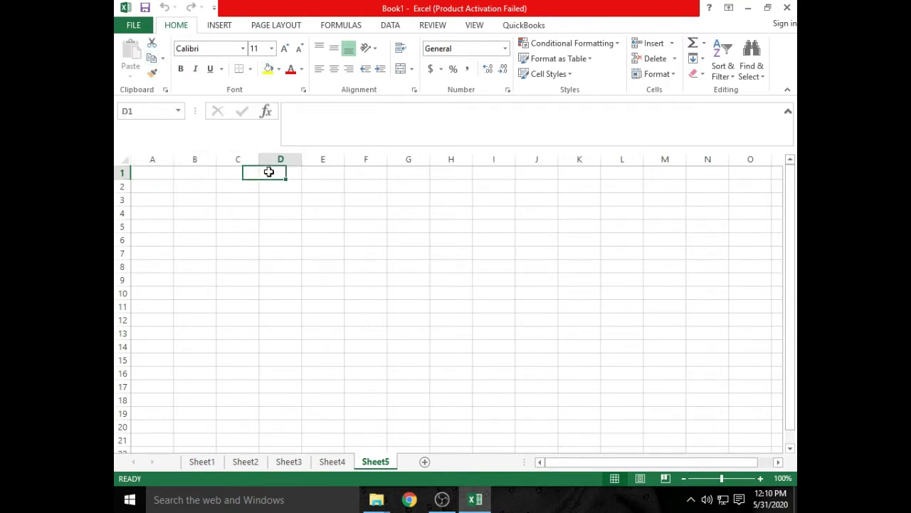
click(273, 201)
click(277, 238)
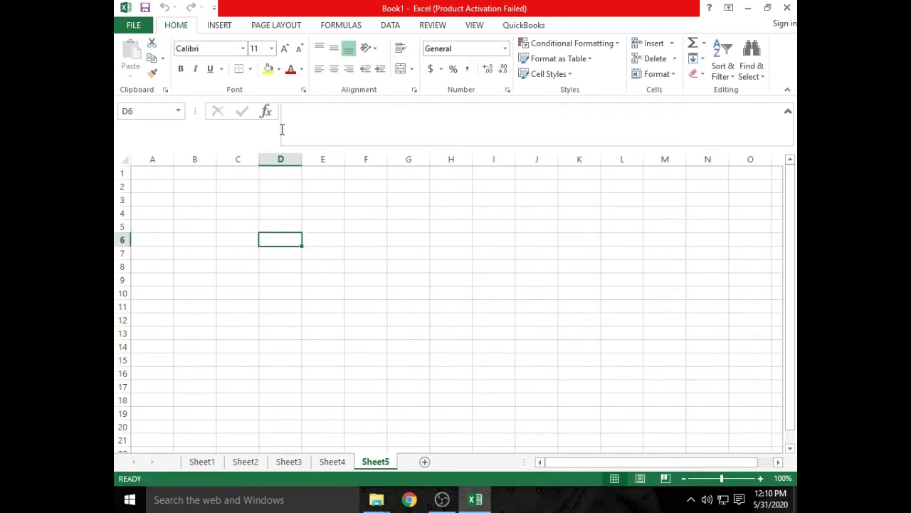
click(278, 69)
click(309, 141)
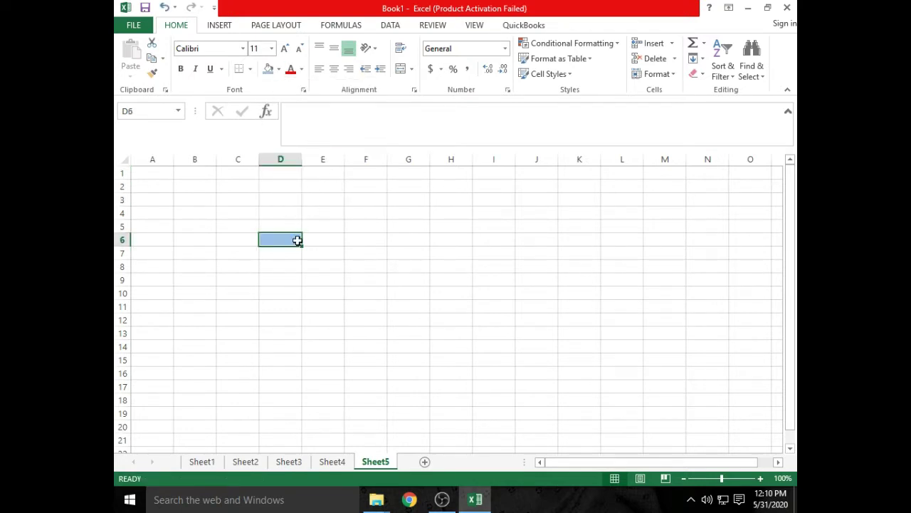
click(279, 69)
click(348, 145)
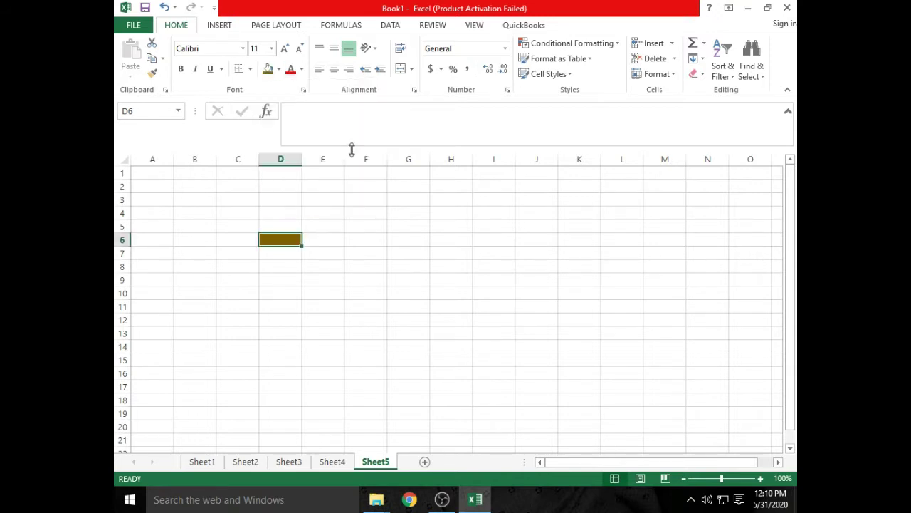
- Type a person's full name into D6 and fix a misplaced space in it
click(310, 240)
click(301, 69)
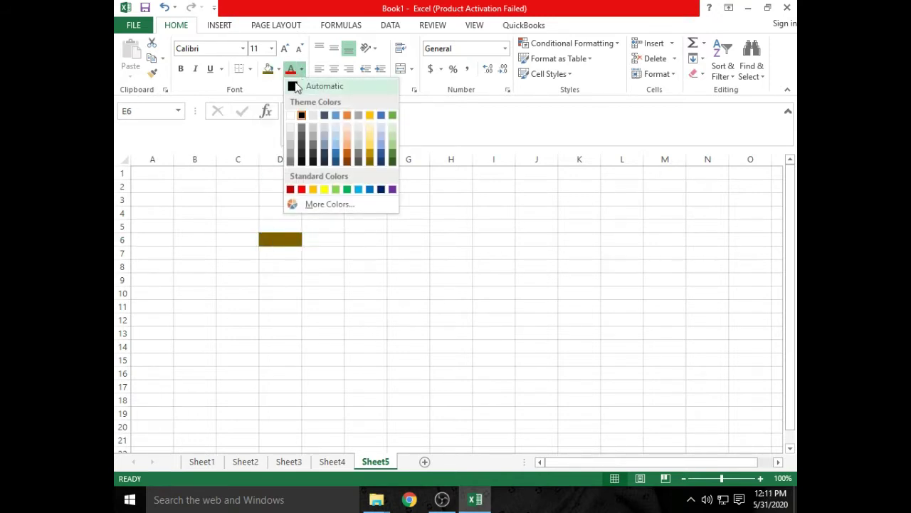
click(248, 192)
double_click(293, 240)
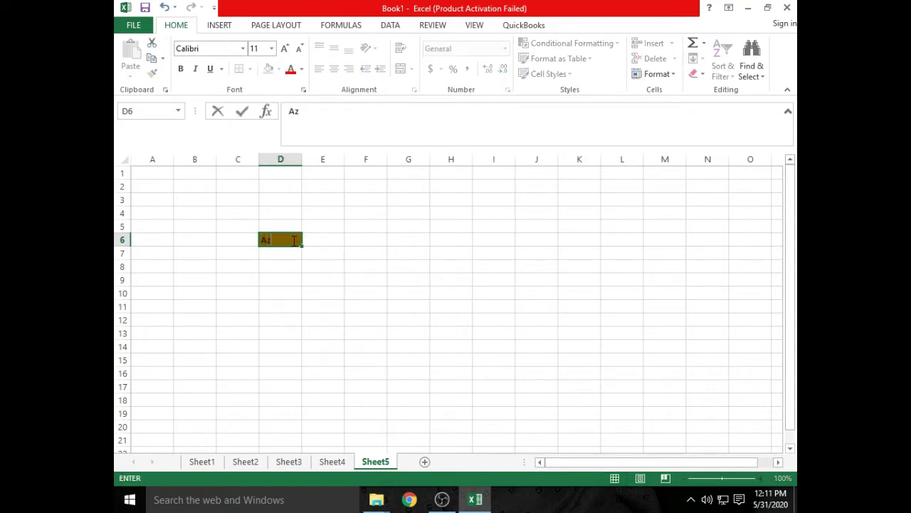
text(han)
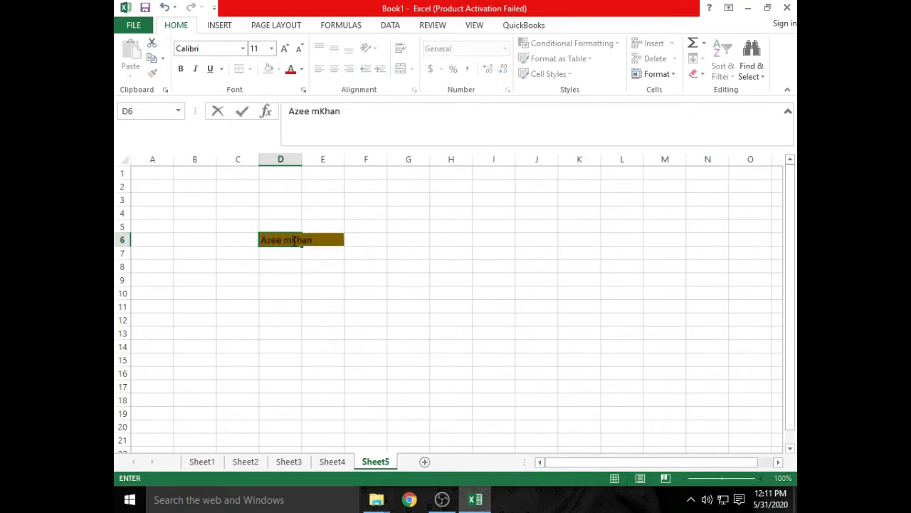
click(294, 240)
key(Left)
key(Left)
key(BackSpace)
- Give the name text in D6 a lighter font colour
click(302, 69)
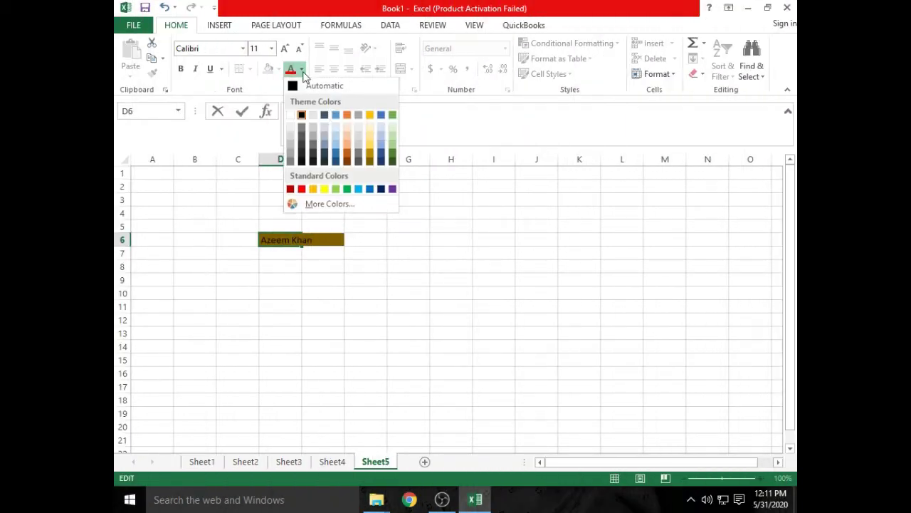
click(420, 210)
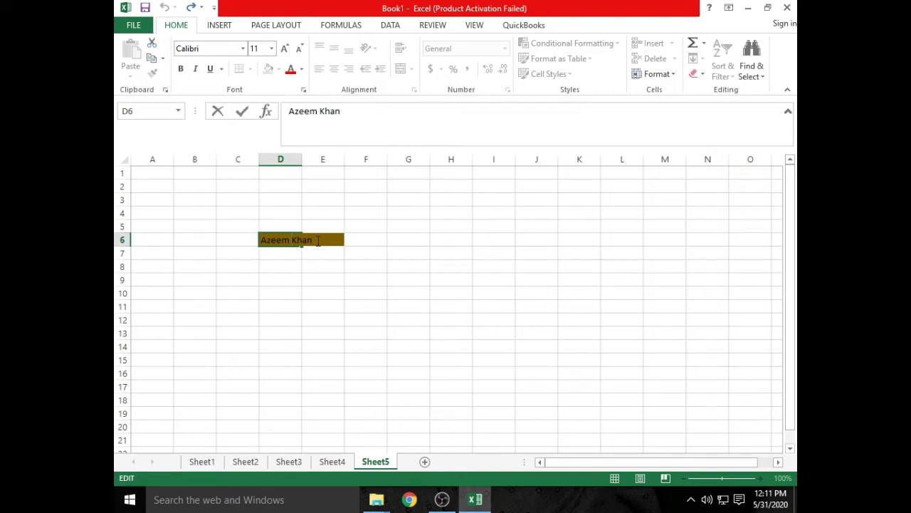
drag(318, 241, 277, 241)
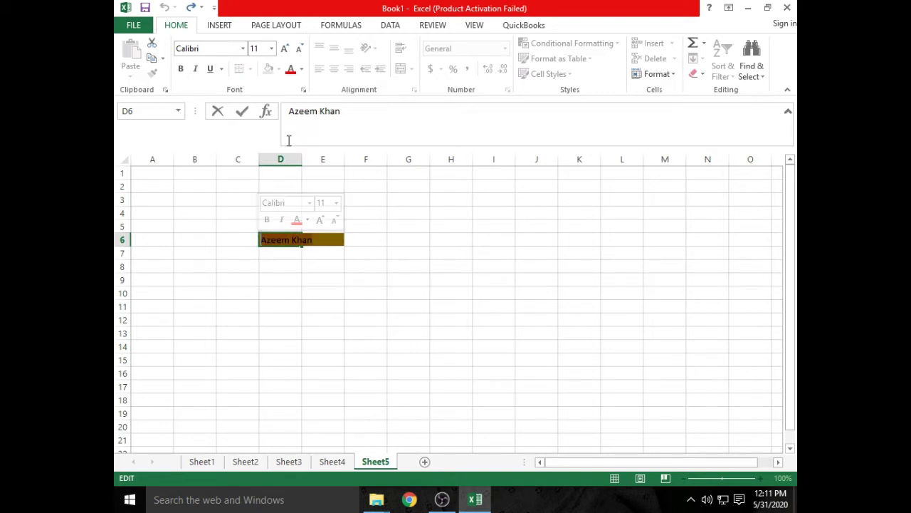
click(302, 69)
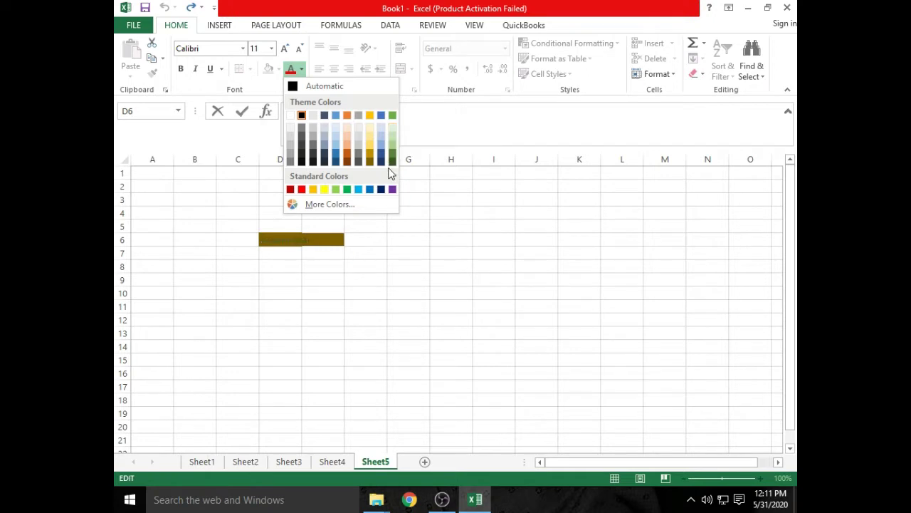
click(393, 124)
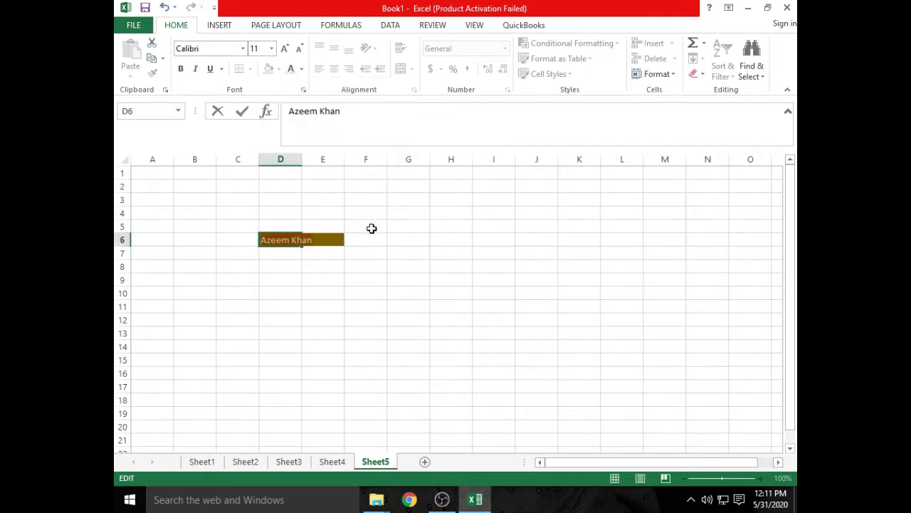
click(375, 251)
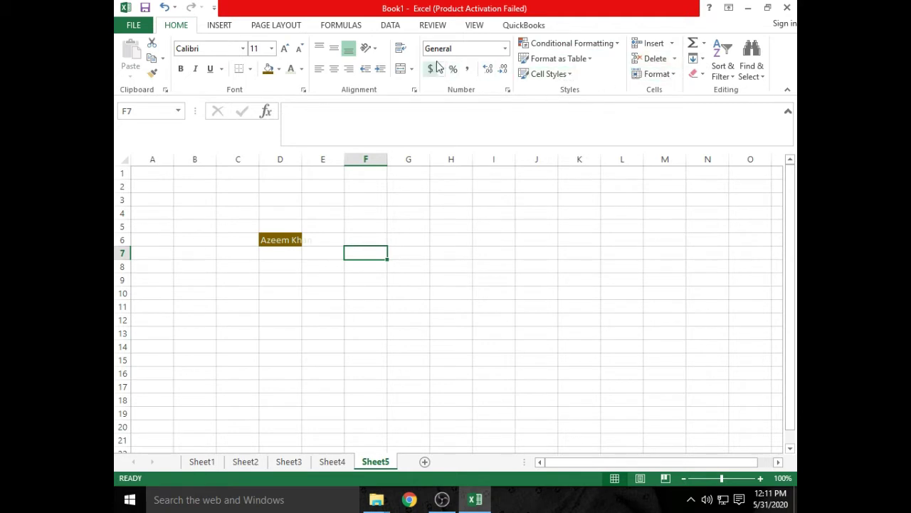
- Set the name in D6 in the Arial Rounded MT Bold font
click(243, 48)
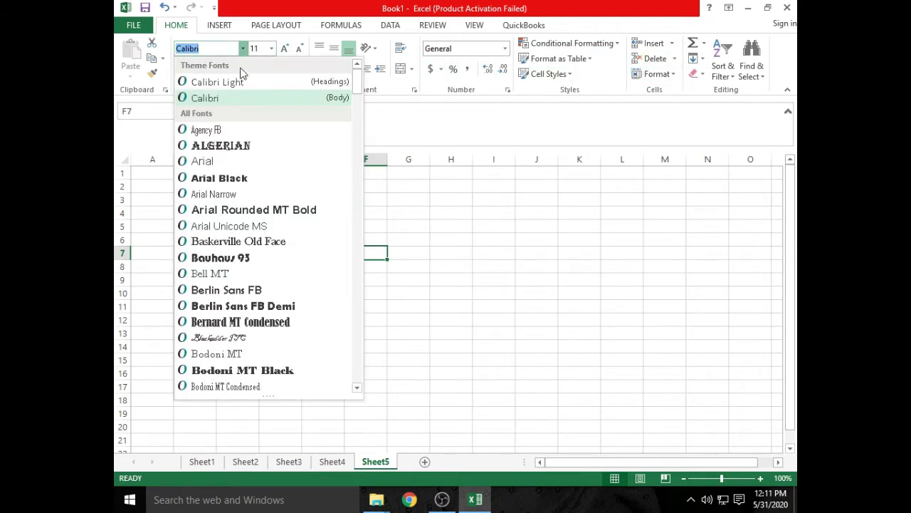
click(476, 220)
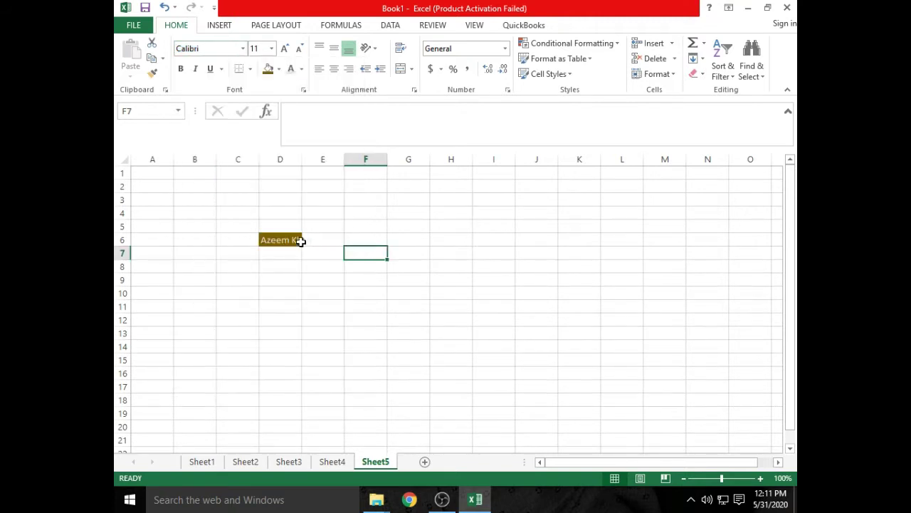
click(264, 240)
double_click(264, 240)
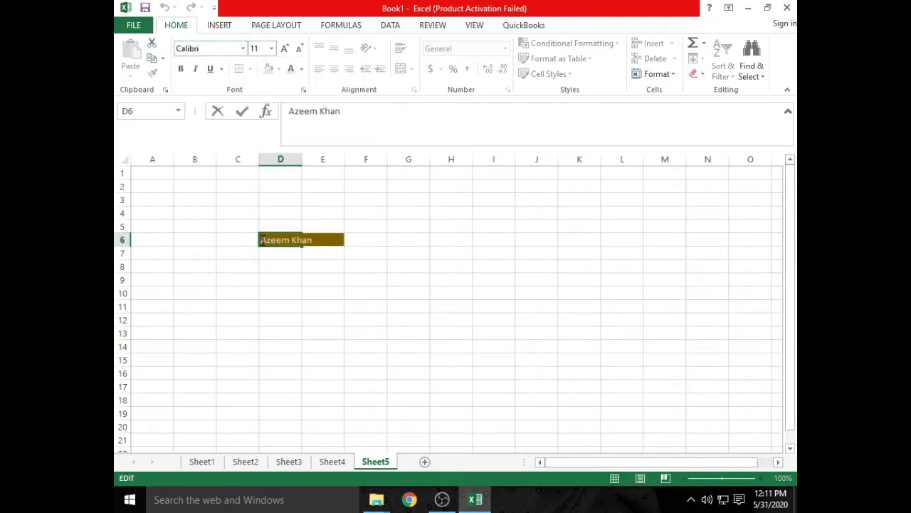
drag(263, 240, 311, 241)
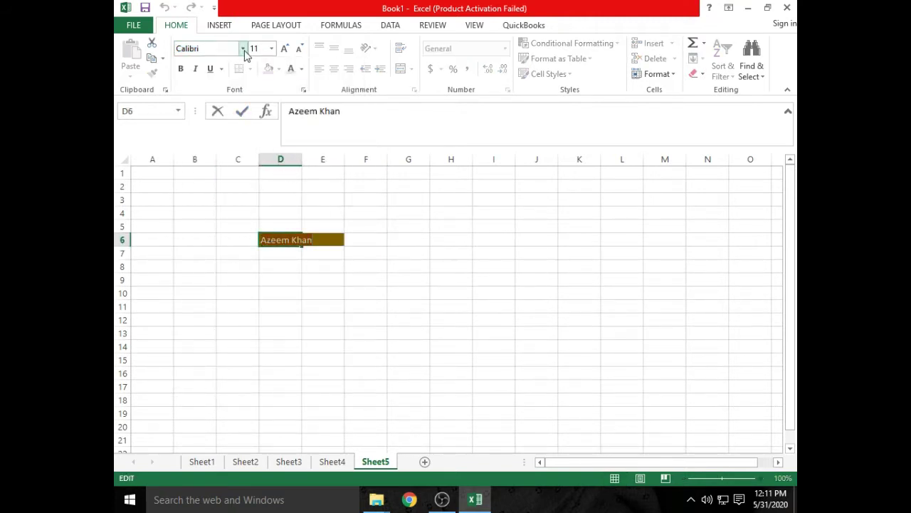
click(244, 50)
click(249, 207)
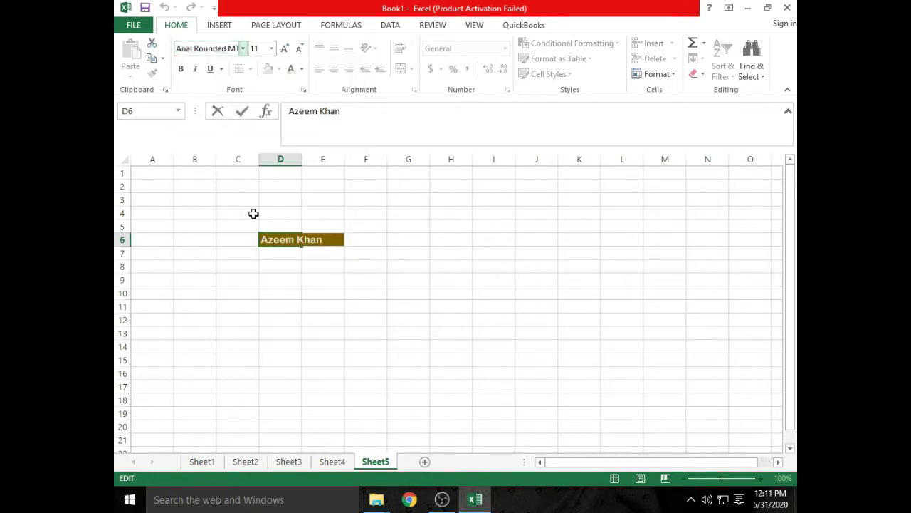
click(341, 259)
click(278, 242)
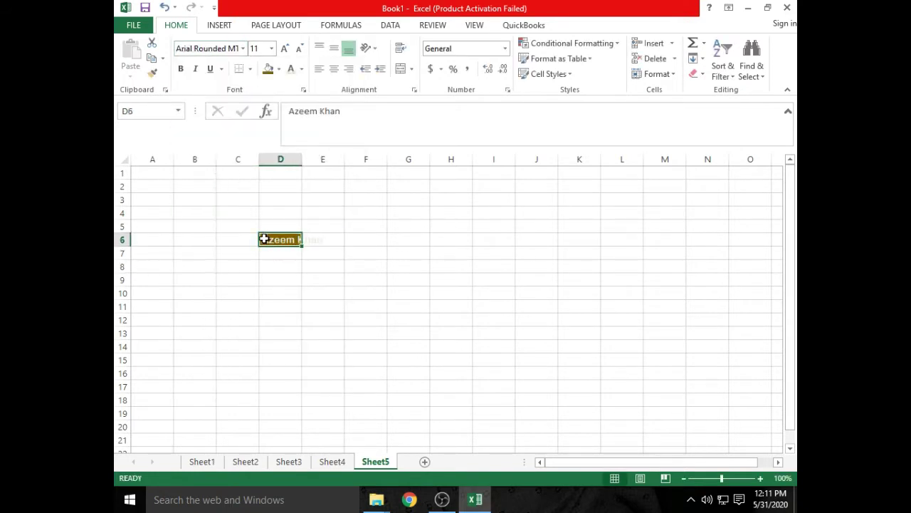
- Make the D6 name bold and raise its font size from 11 to 12
double_click(264, 239)
drag(263, 240, 321, 240)
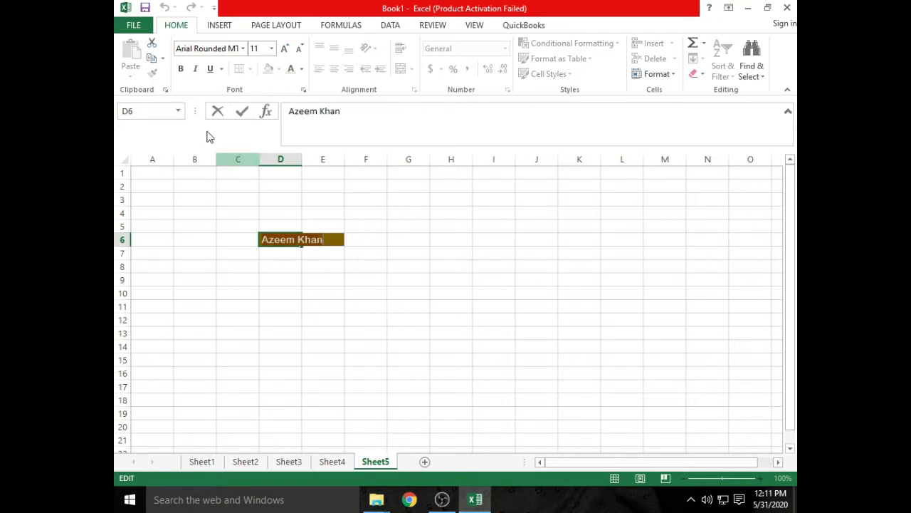
click(181, 69)
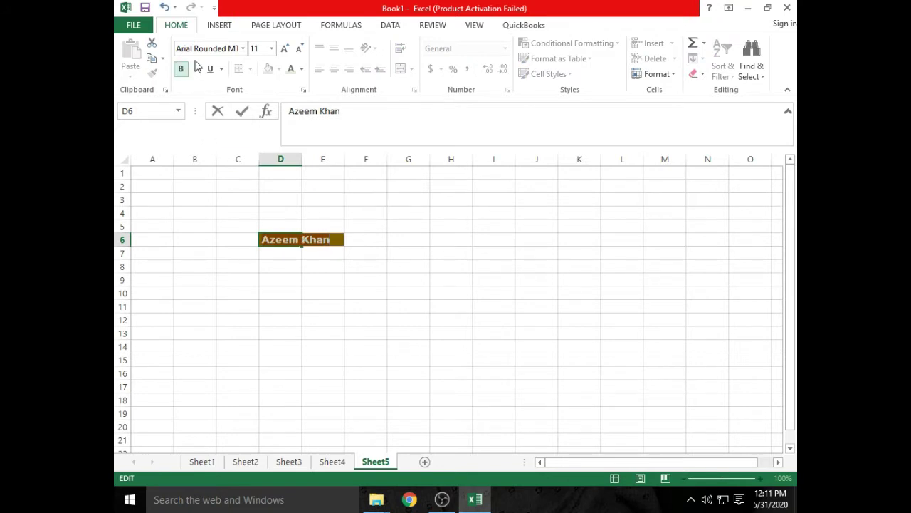
click(285, 50)
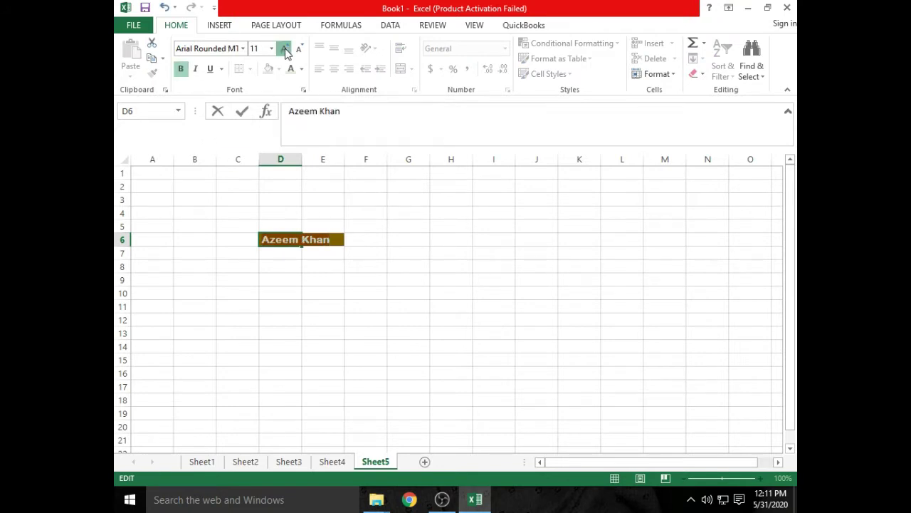
click(324, 256)
click(278, 242)
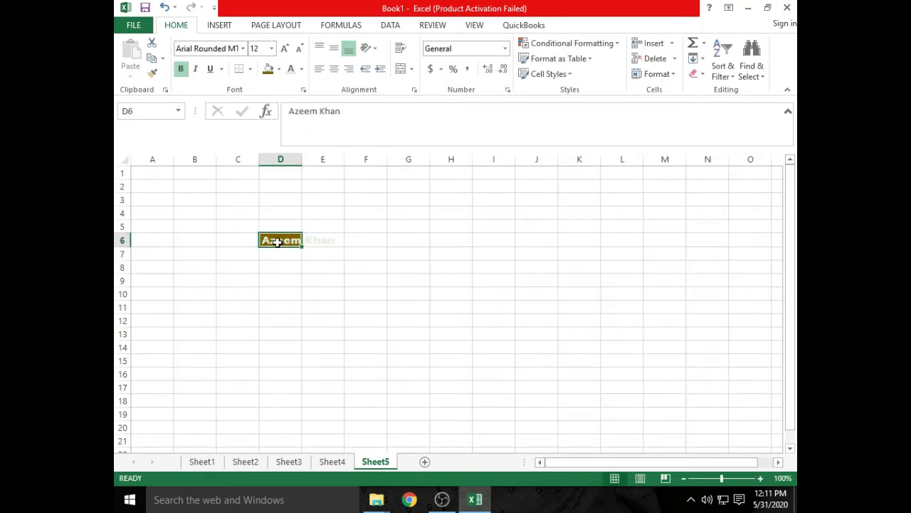
click(291, 295)
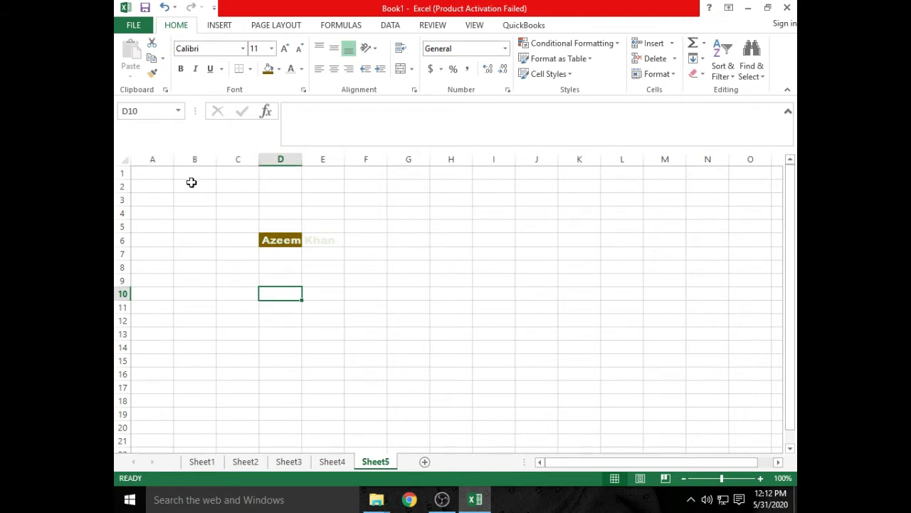
click(194, 158)
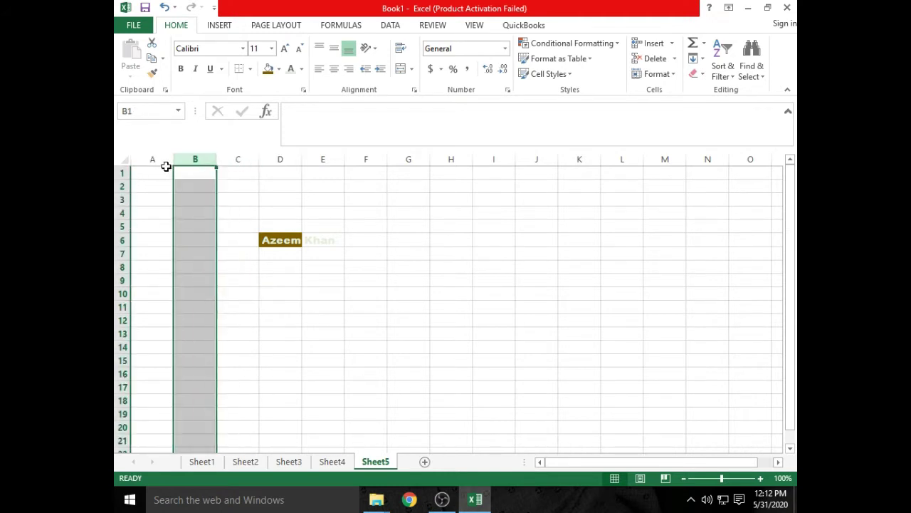
click(163, 156)
click(238, 159)
click(281, 158)
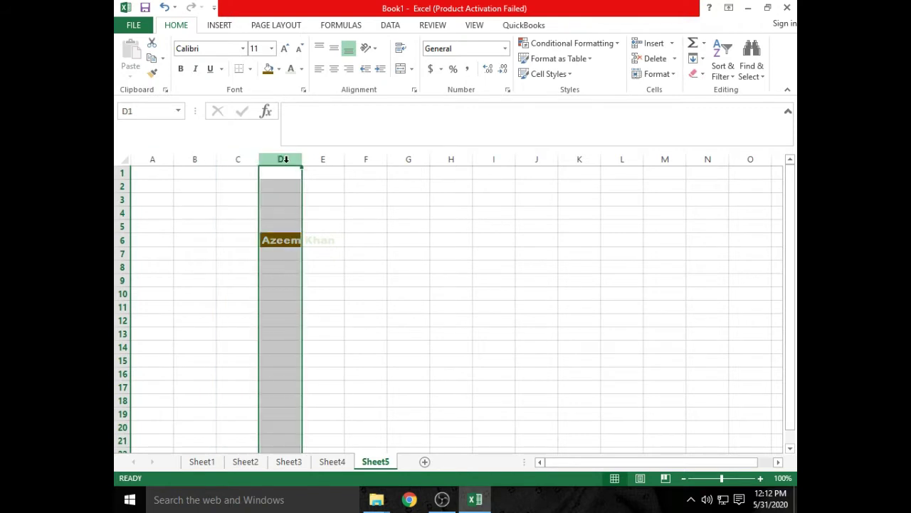
click(321, 161)
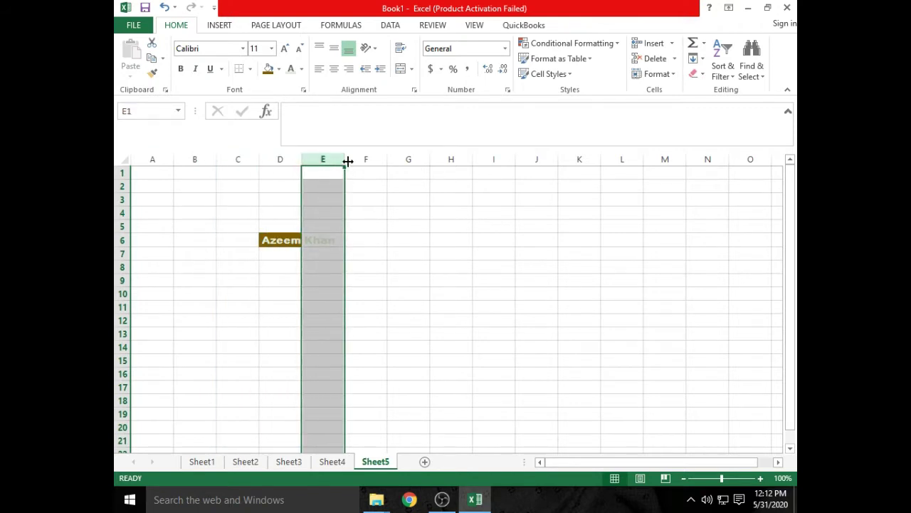
click(363, 158)
scroll(566, 220, down, 12)
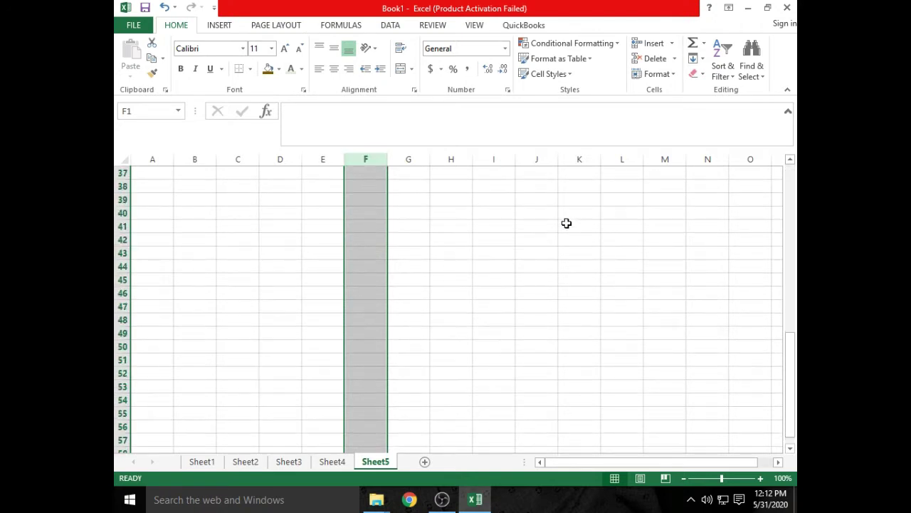
scroll(566, 220, down, 7)
scroll(565, 220, down, 8)
scroll(566, 220, up, 5)
scroll(531, 232, up, 1)
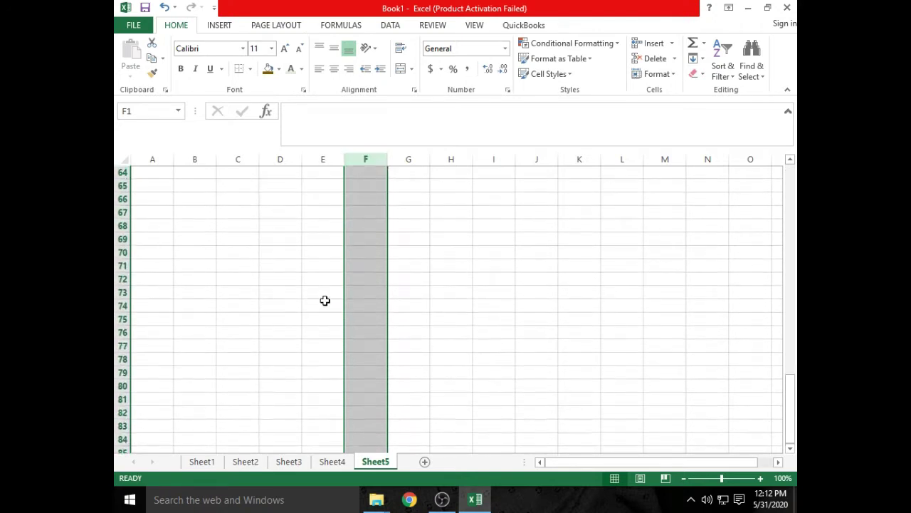
scroll(326, 301, up, 5)
scroll(327, 300, up, 10)
scroll(327, 300, up, 5)
scroll(328, 299, up, 1)
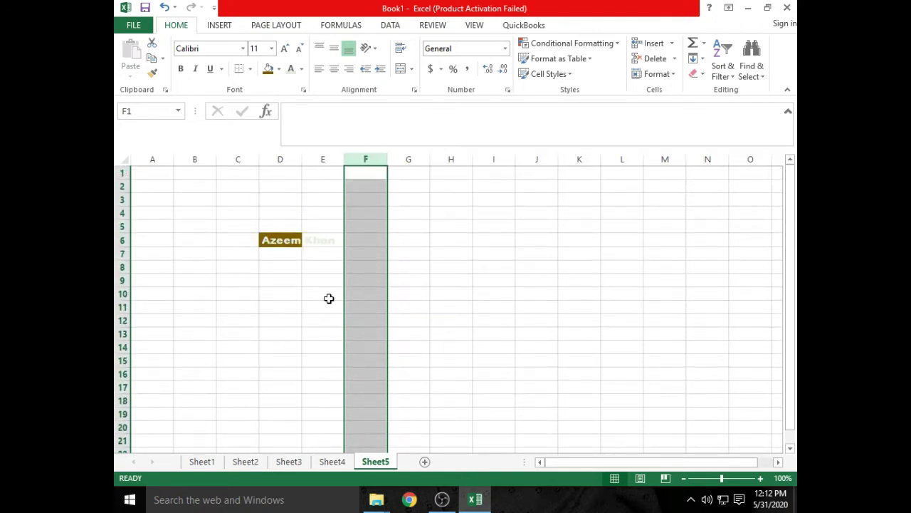
click(123, 173)
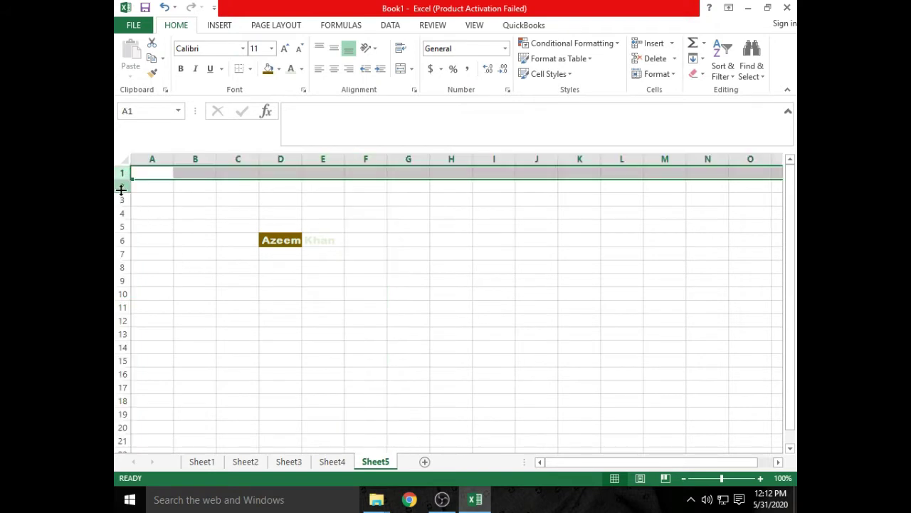
click(123, 240)
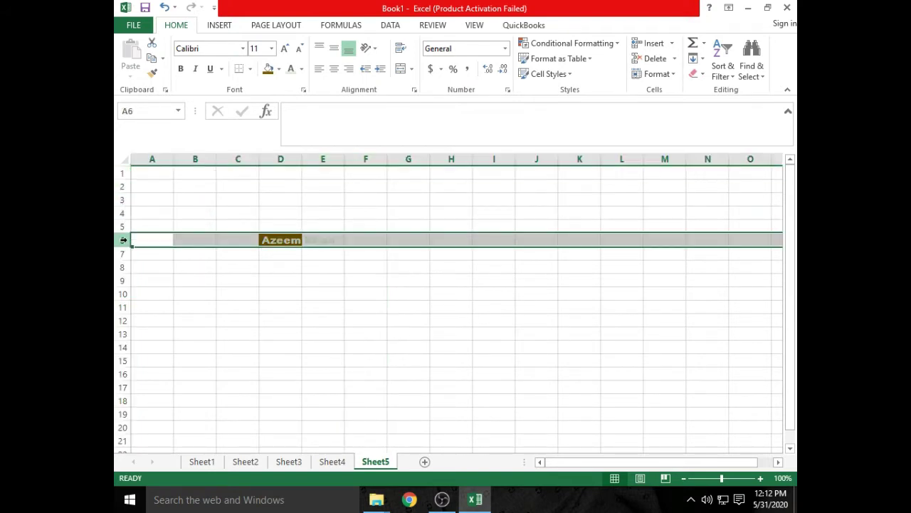
click(132, 213)
click(122, 200)
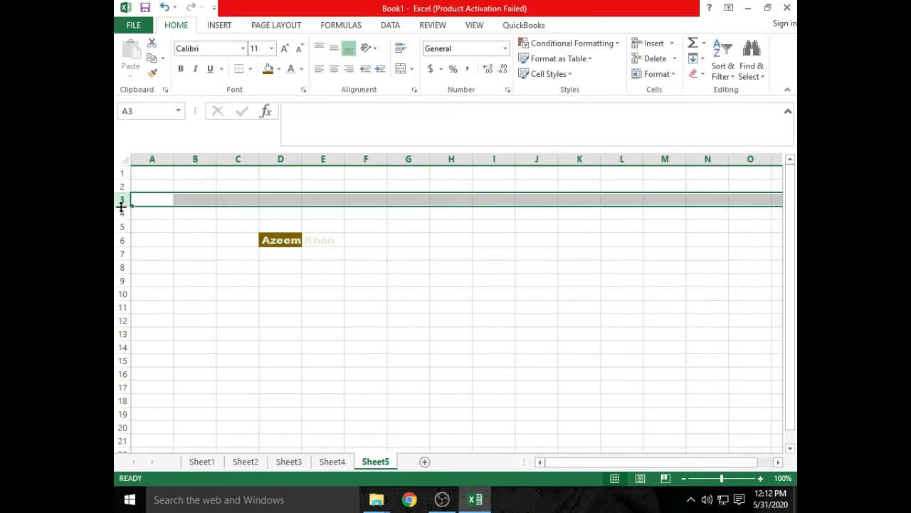
click(122, 214)
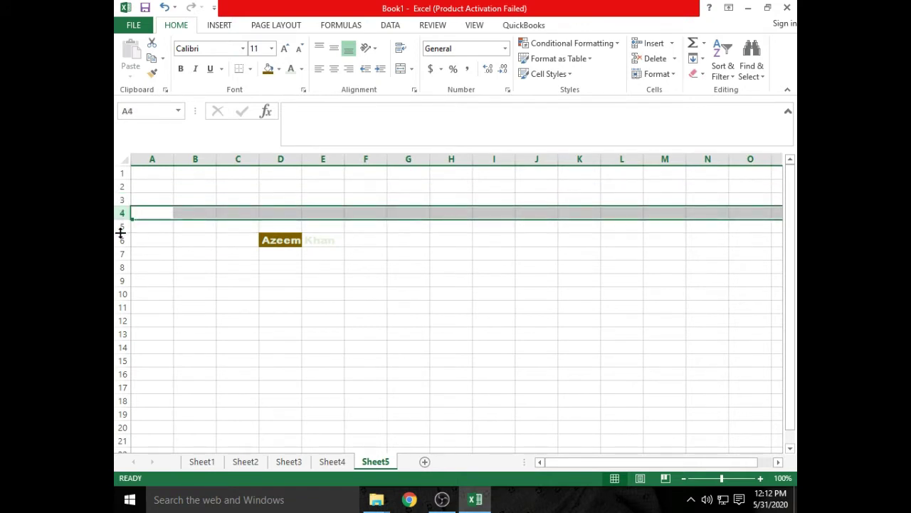
click(272, 242)
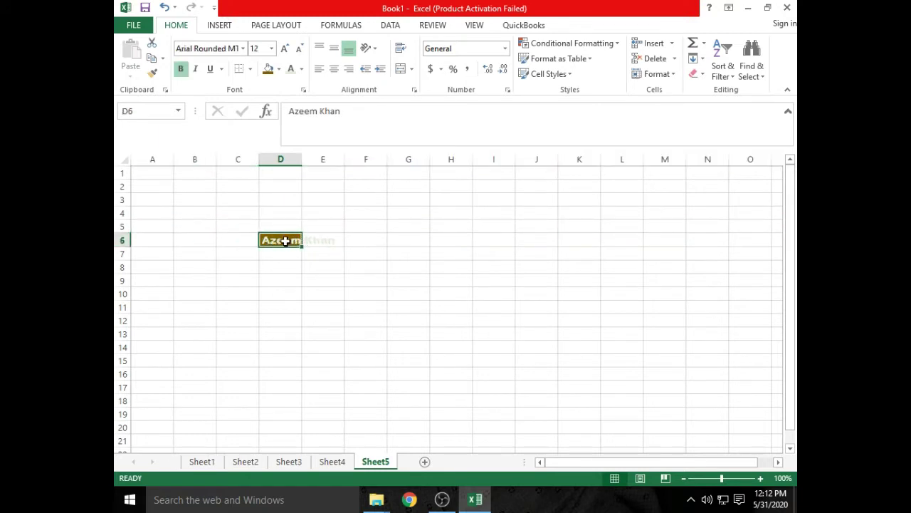
- Widen column D to about 125 pixels so the D6 name fits inside its gold fill
drag(298, 163, 343, 160)
click(302, 159)
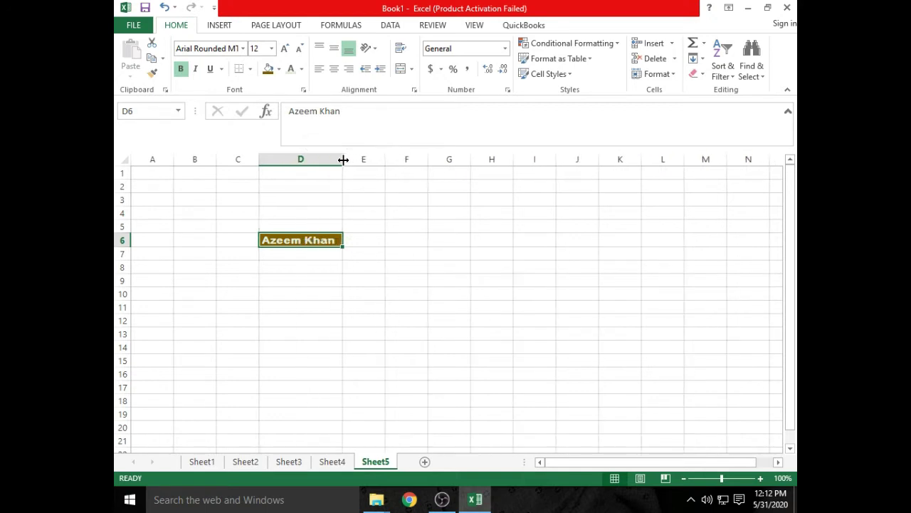
click(303, 278)
key(Up)
key(Up)
key(Up)
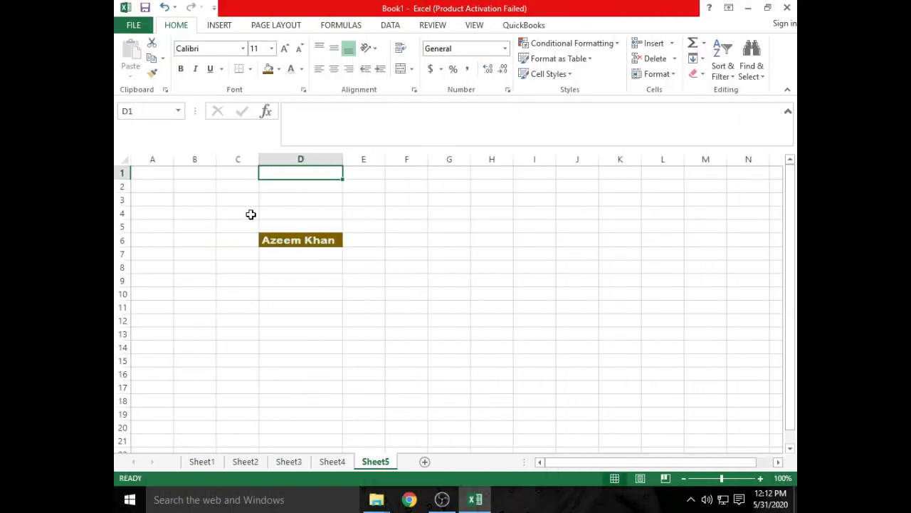
click(434, 289)
click(297, 295)
click(235, 267)
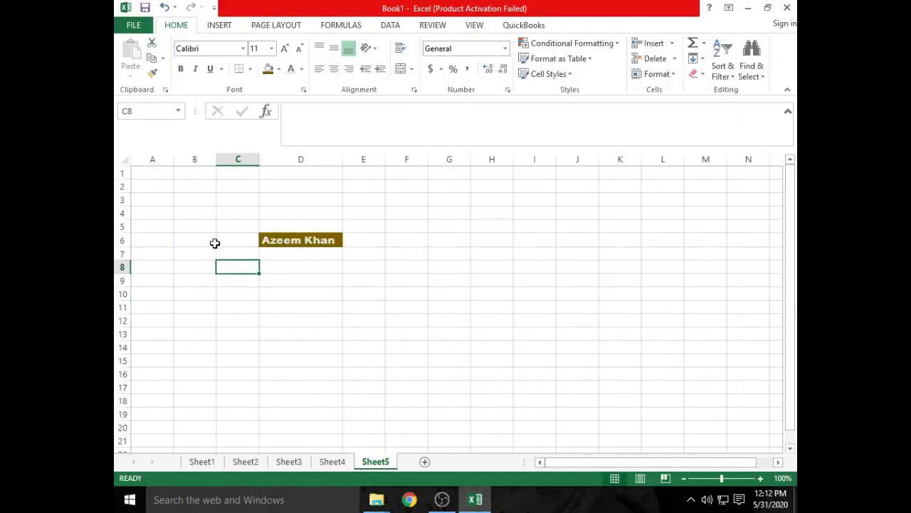
click(180, 112)
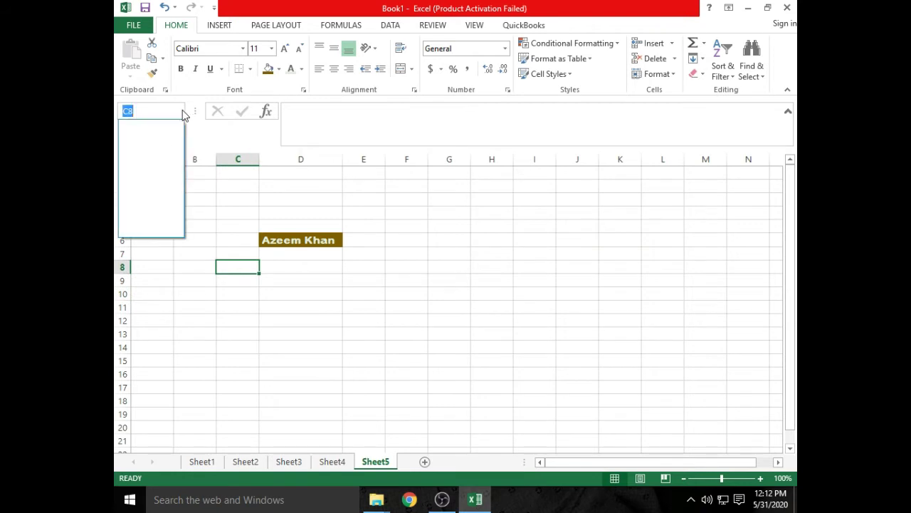
click(182, 112)
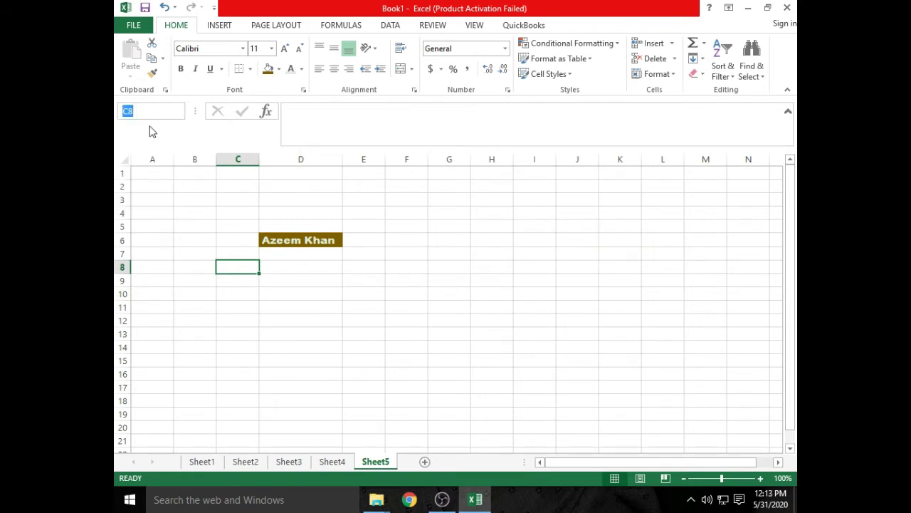
click(153, 111)
click(194, 226)
click(228, 260)
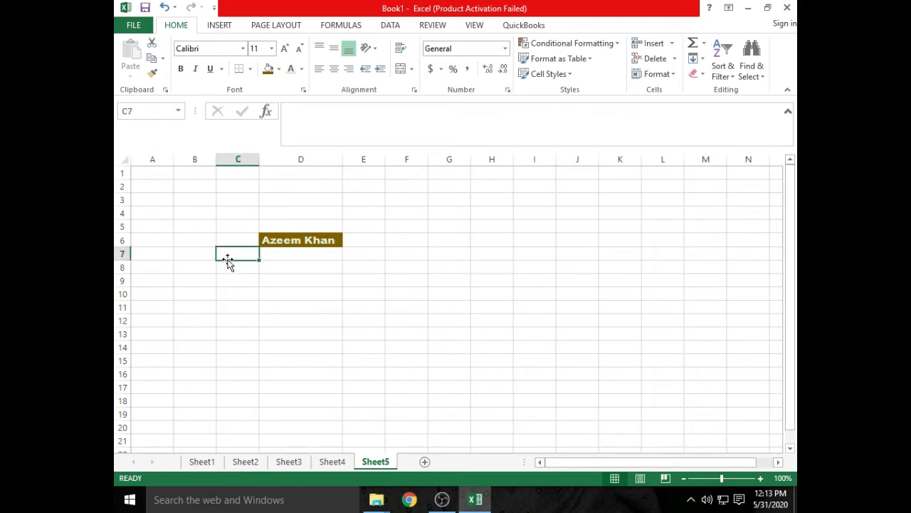
click(158, 173)
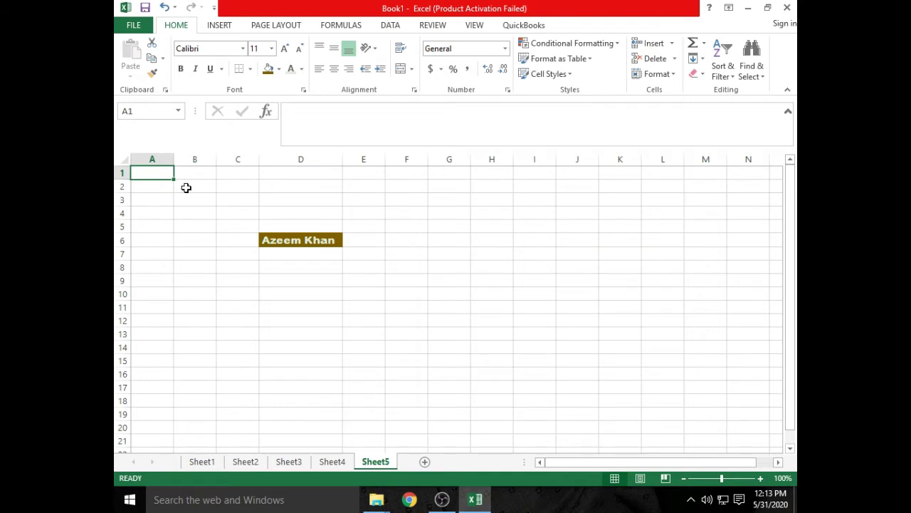
click(185, 187)
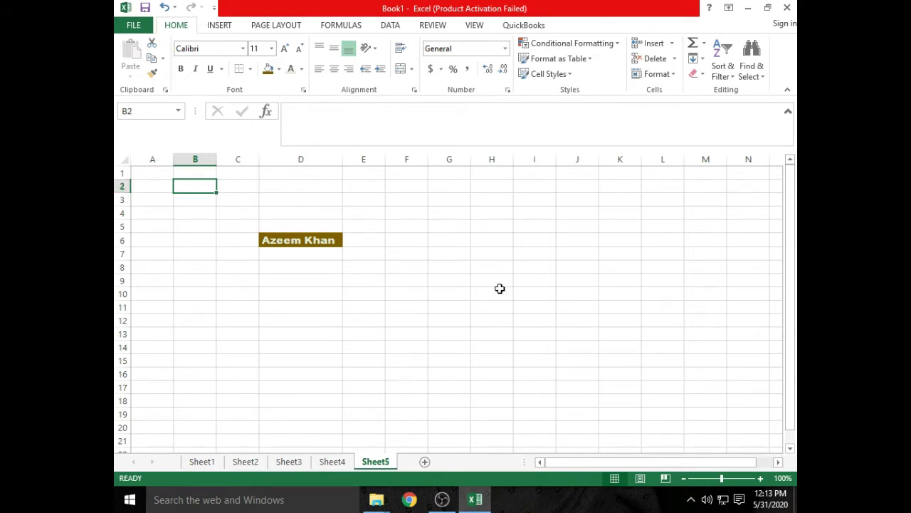
click(575, 263)
click(562, 321)
click(497, 348)
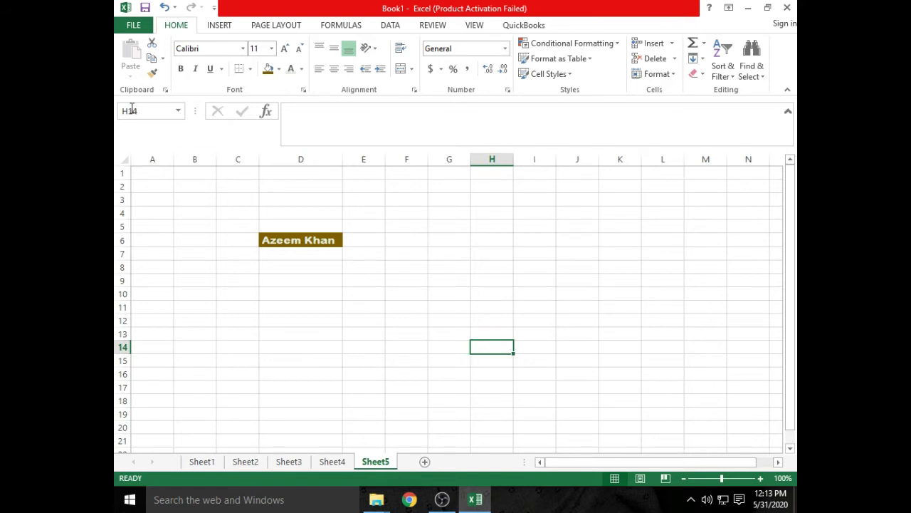
click(157, 176)
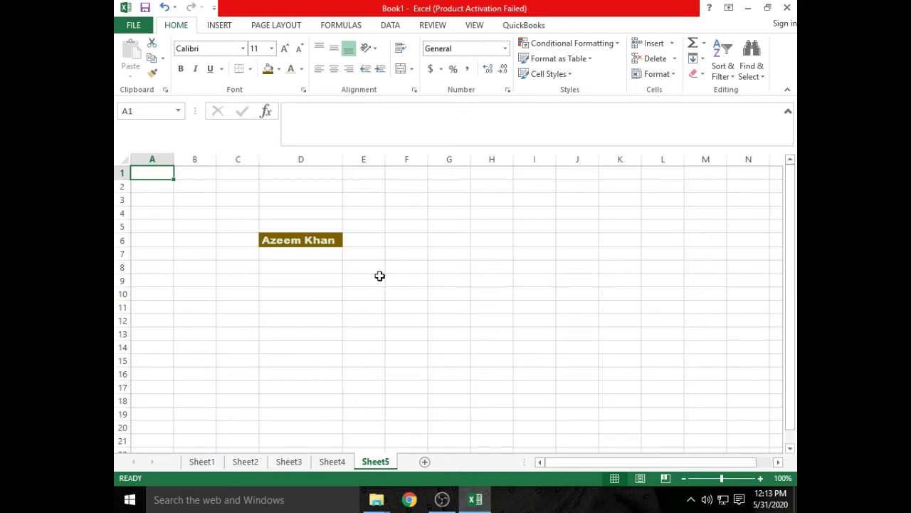
- Jump to Sheet5's last row, back to the top, and out to the far-right columns
key(ctrl+Down)
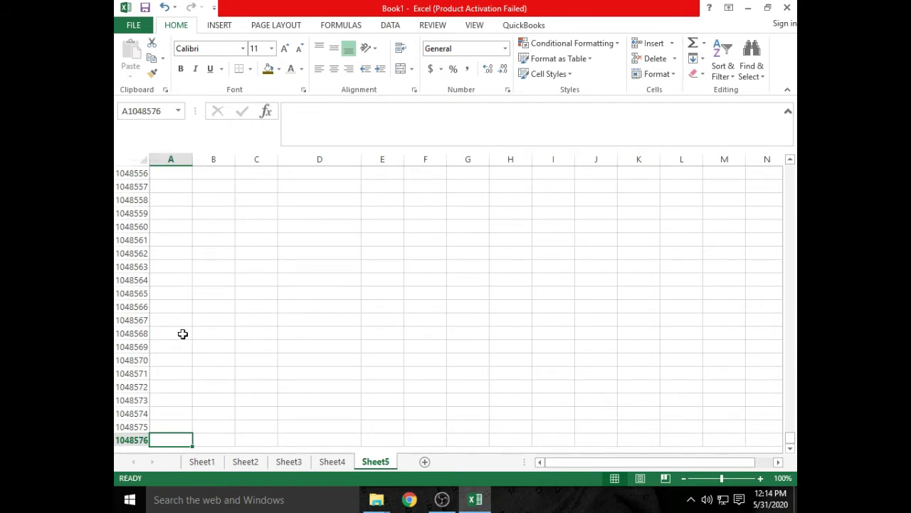
key(ctrl+Home)
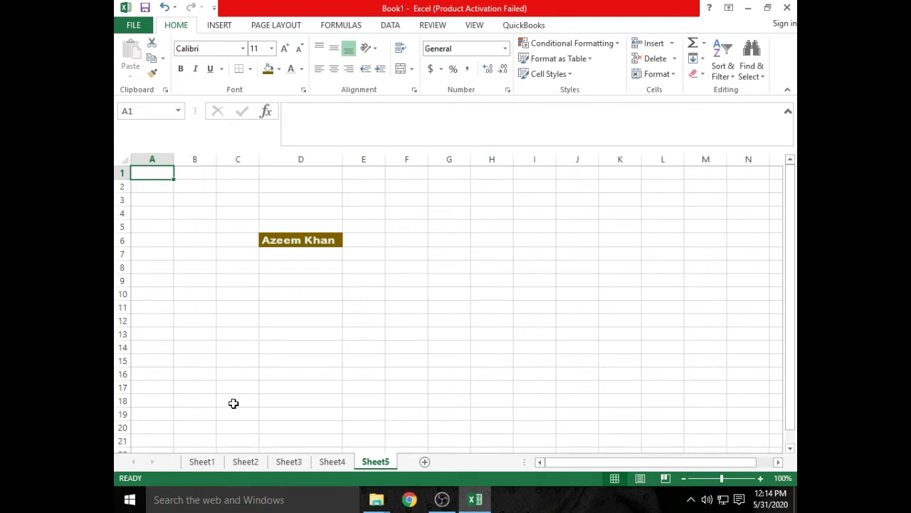
key(ctrl+Right)
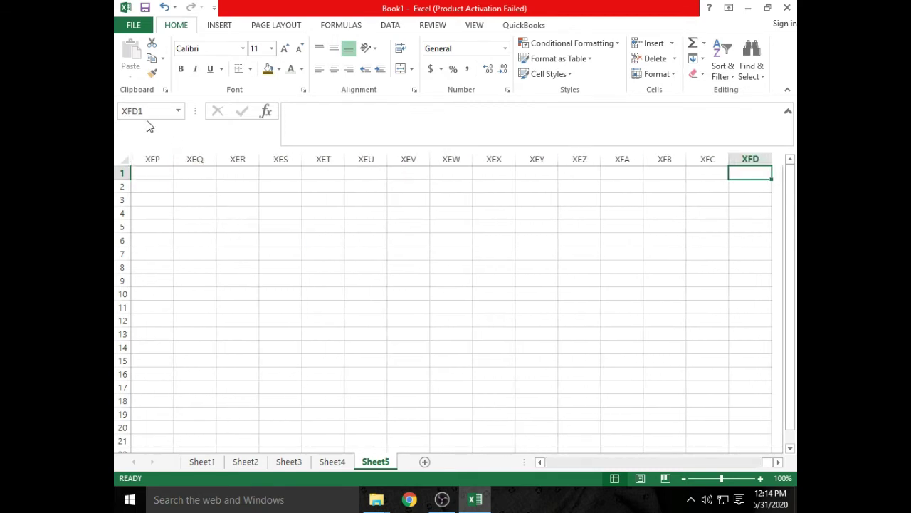
click(697, 360)
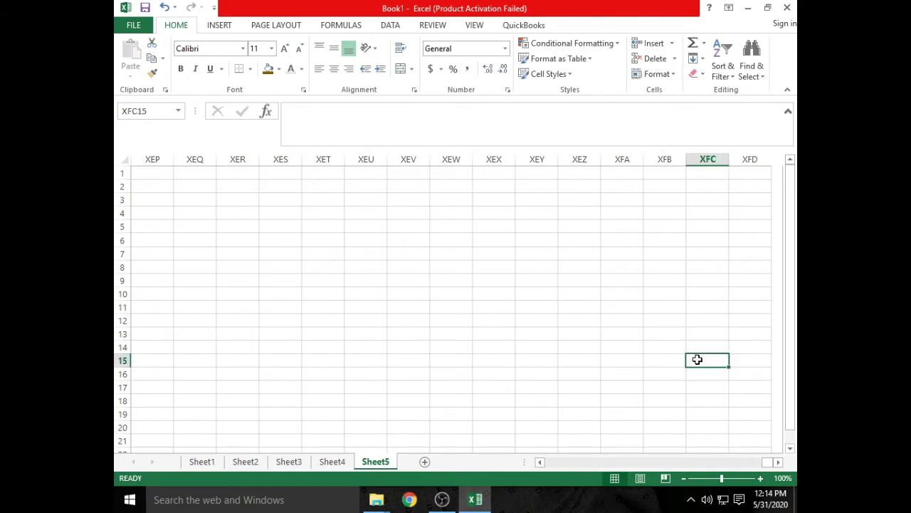
click(584, 330)
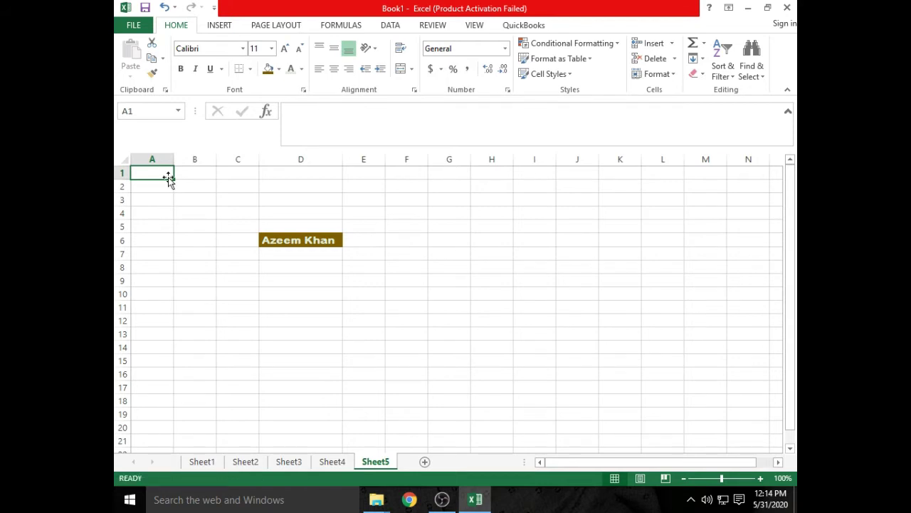
click(156, 197)
click(169, 175)
- Revisit the last row and column XFD, then return to column A
key(ctrl+Down)
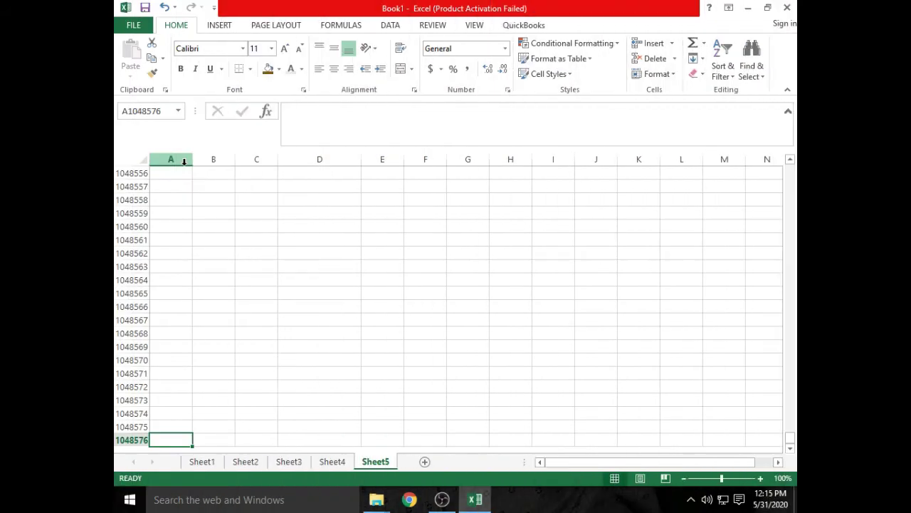
key(ctrl+Up)
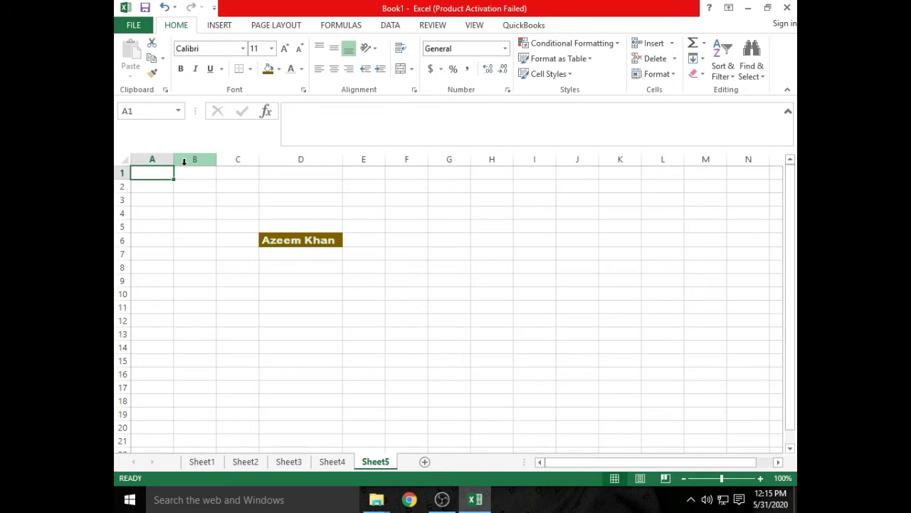
key(ctrl+Right)
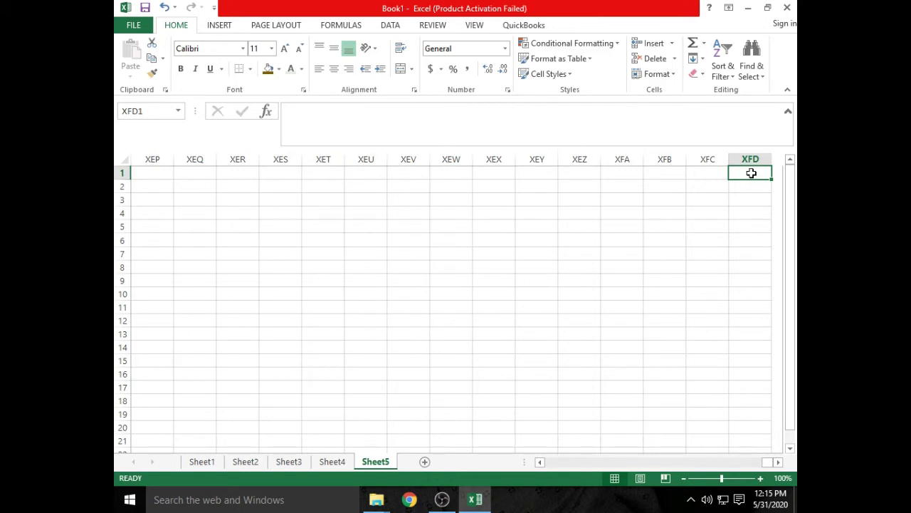
key(Down)
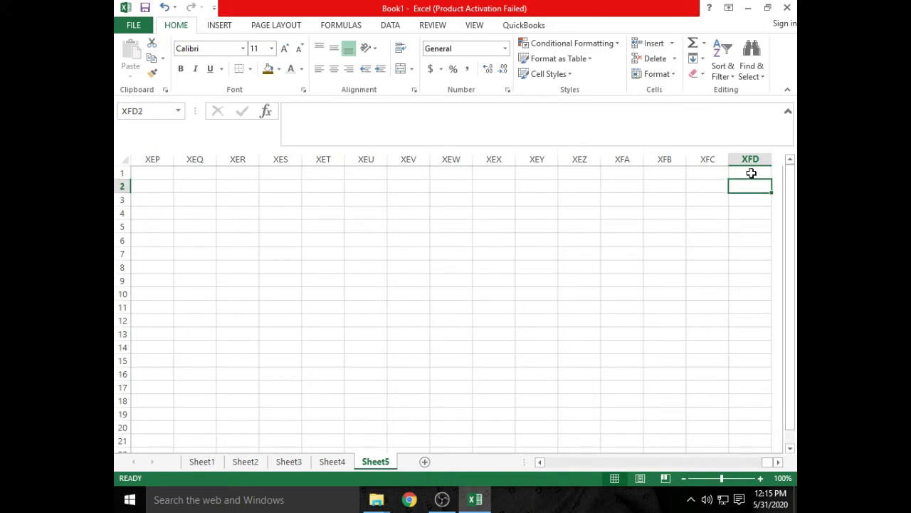
key(Down)
key(Down)
key(ctrl+Left)
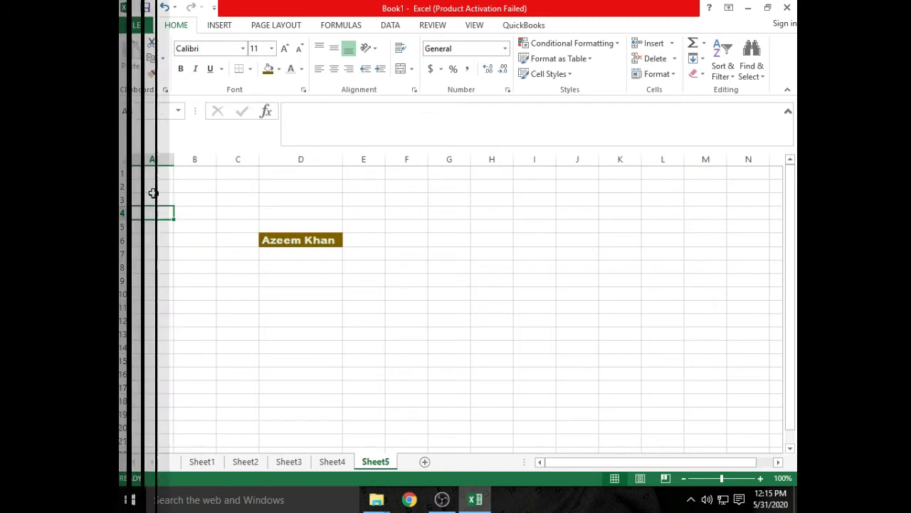
- Enter the header 'Name' in cell B5
click(213, 226)
text(Name)
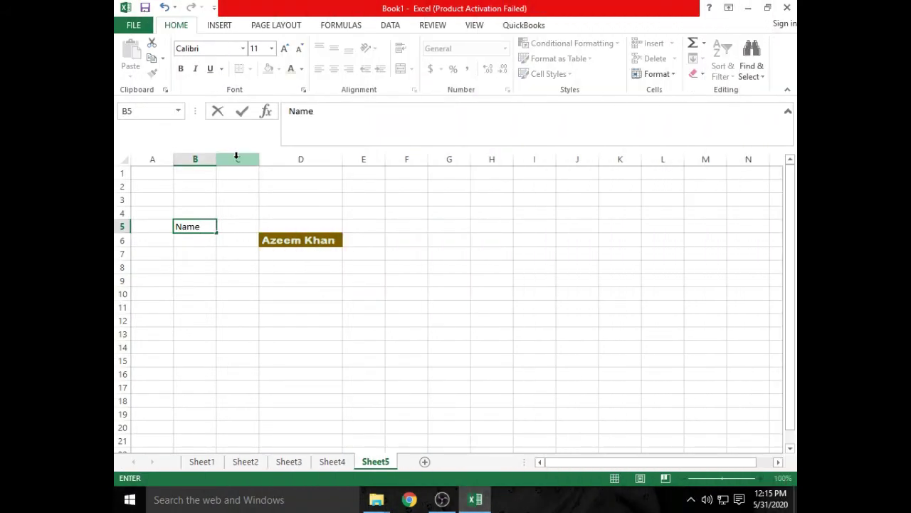
click(221, 266)
click(201, 241)
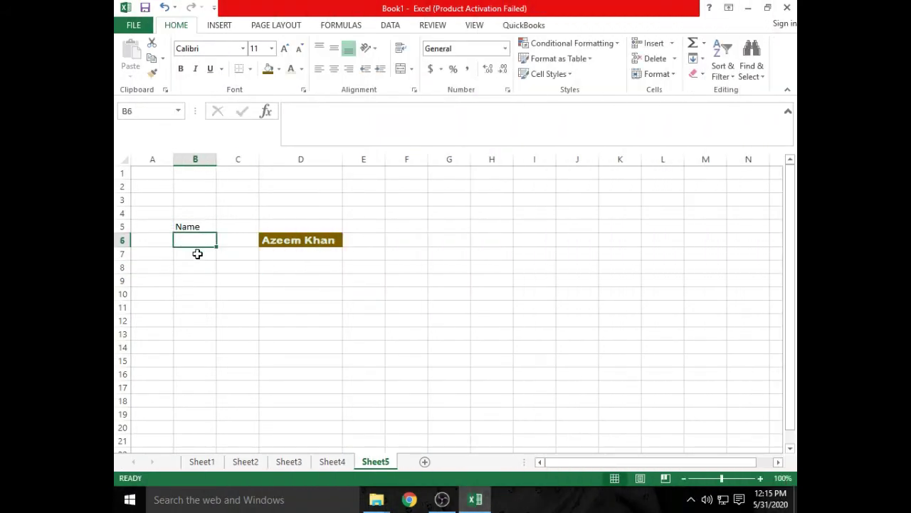
key(Down)
key(Down)
key(Down)
key(Down)
- List five names down column B in cells B6 through B10
click(194, 242)
text(A)
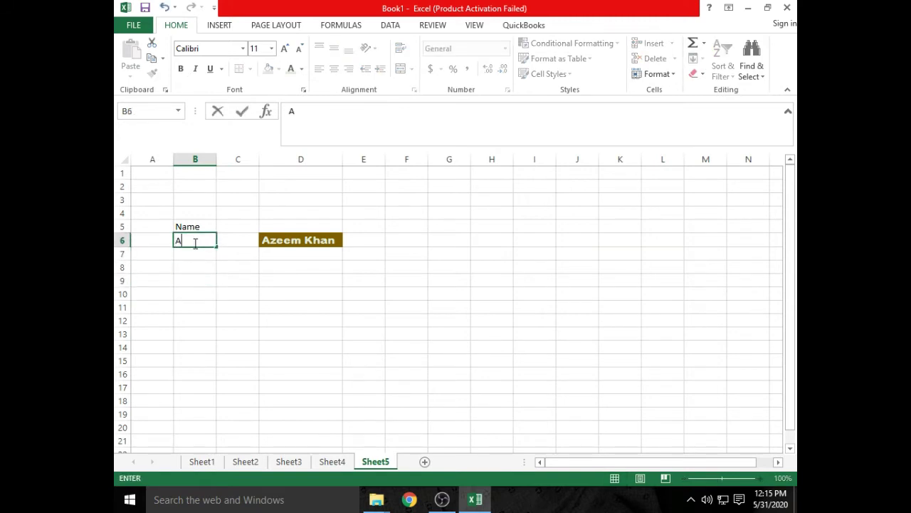
text(zeem)
key(Return)
text(K)
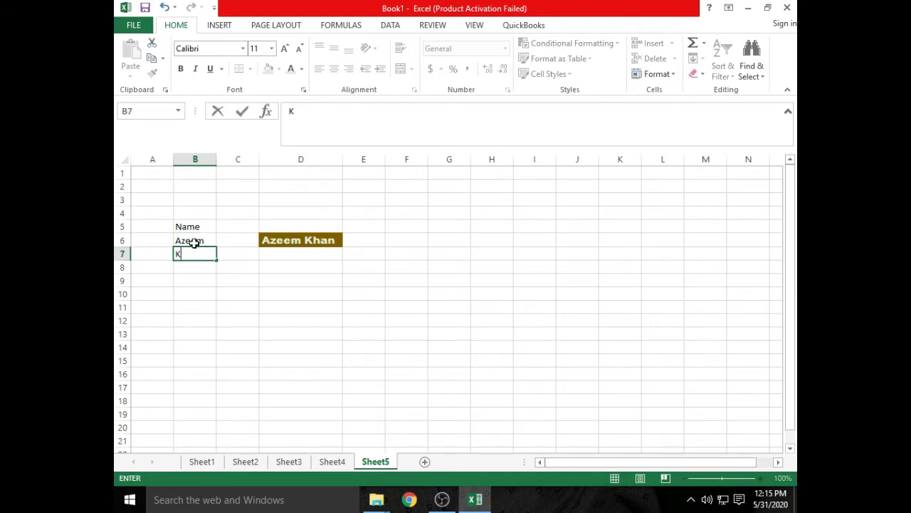
text(han)
key(Return)
text(Ahmed)
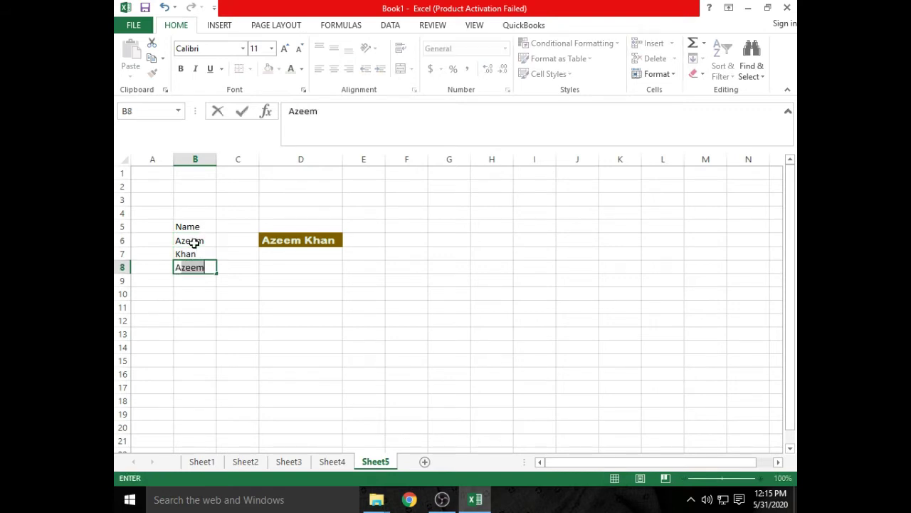
key(Return)
text(Khalid)
key(Return)
text(Ali)
key(Return)
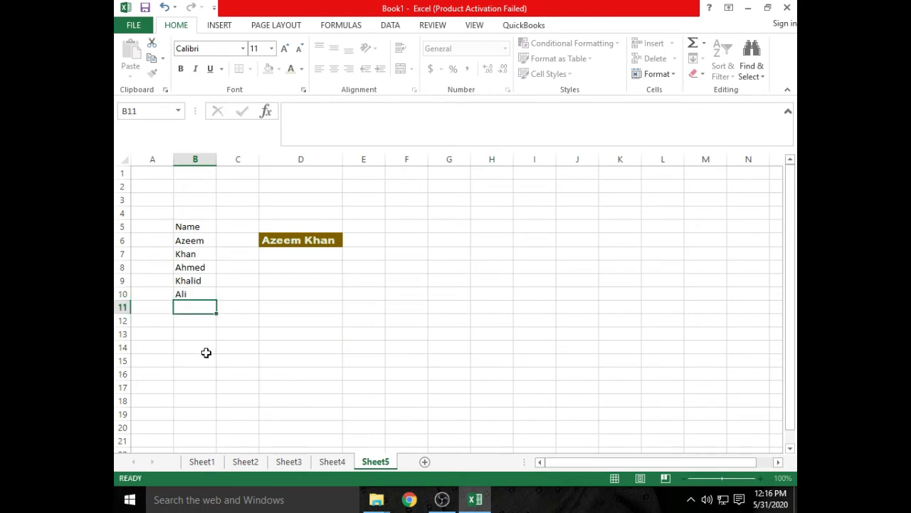
click(204, 358)
- Append a lowercase surname to B6's name in the formula bar, undoing a mistaken replacement first
click(198, 241)
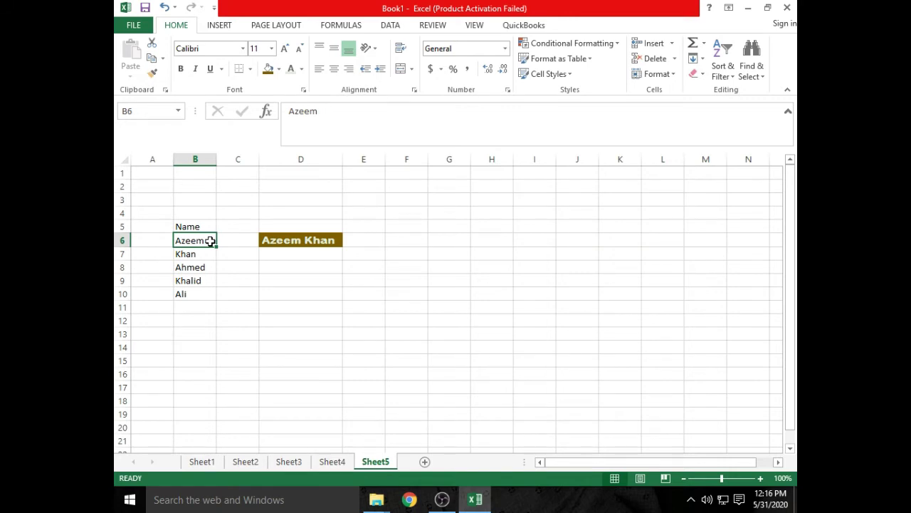
text(Khan)
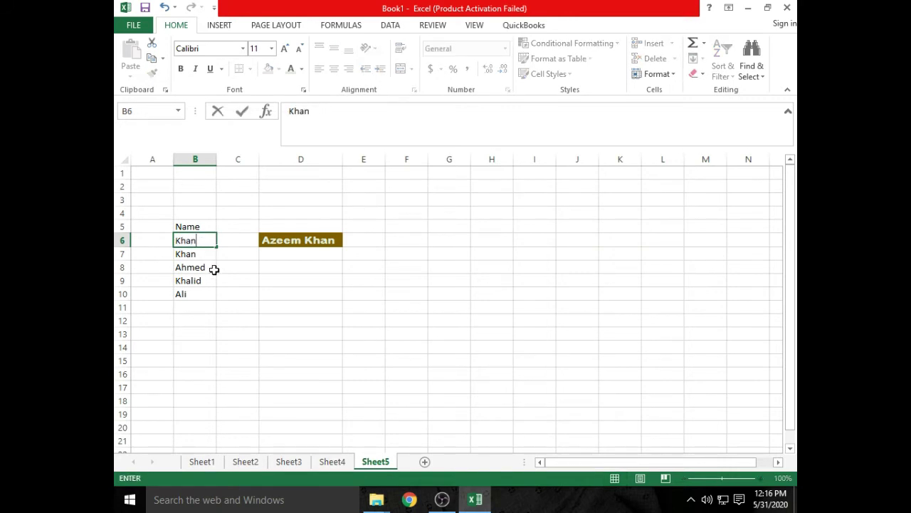
click(220, 271)
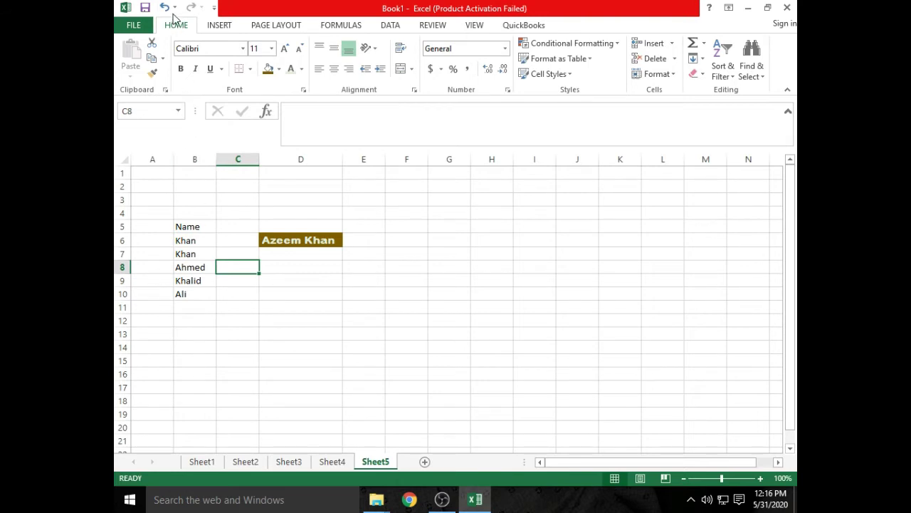
click(165, 7)
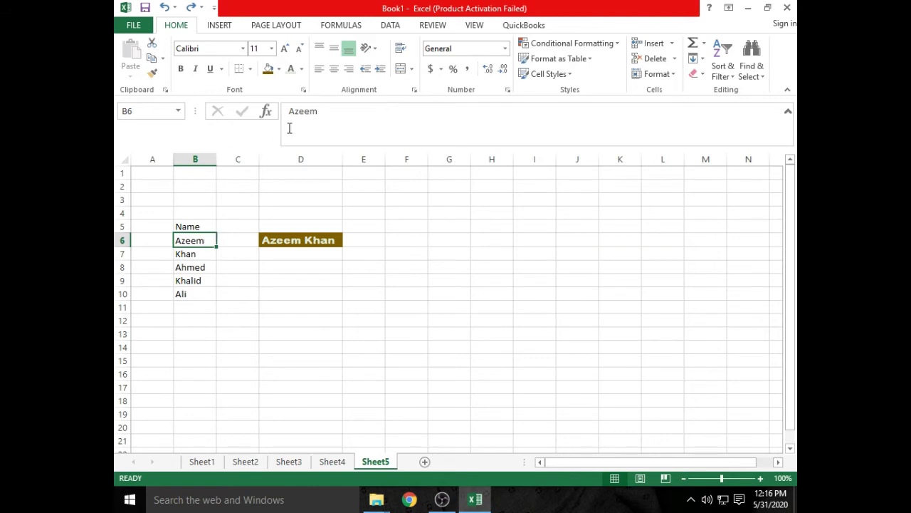
click(324, 114)
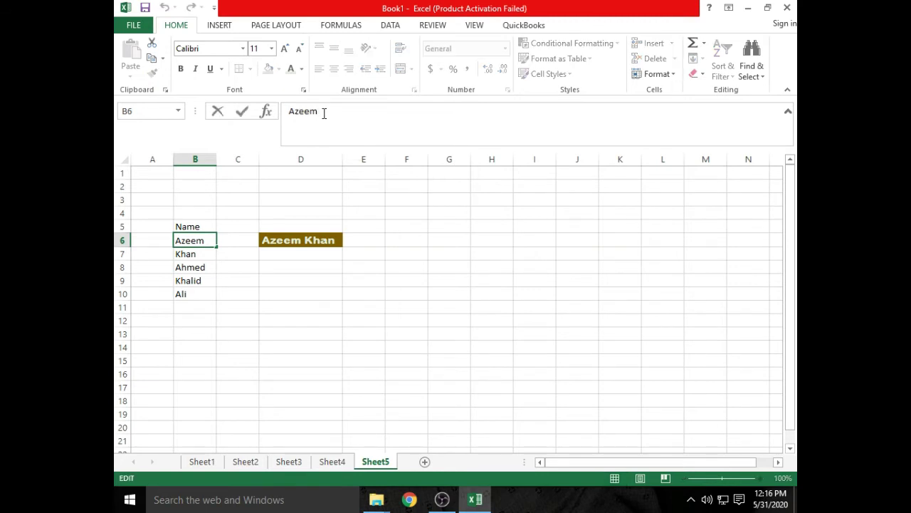
text(k)
text(han)
click(206, 172)
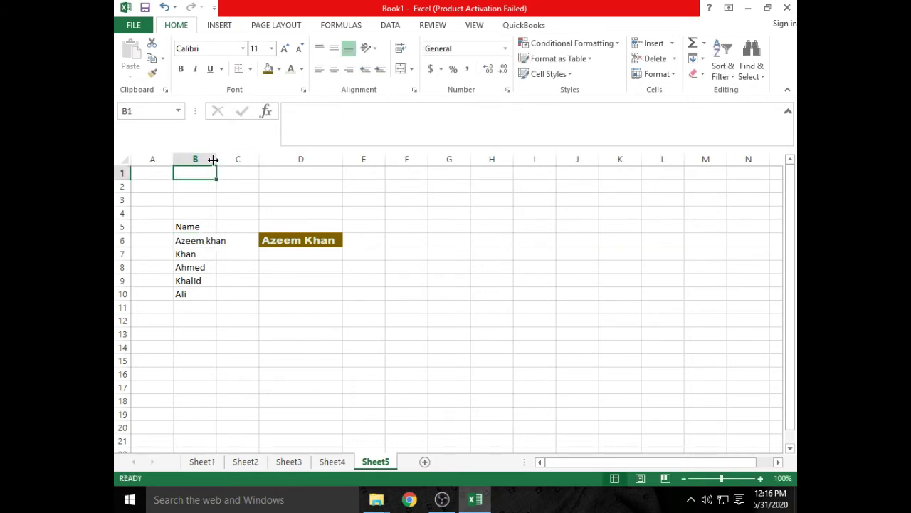
- Widen column B so B6's full name fits, then check the names in B6–B10
drag(215, 159, 228, 162)
click(215, 296)
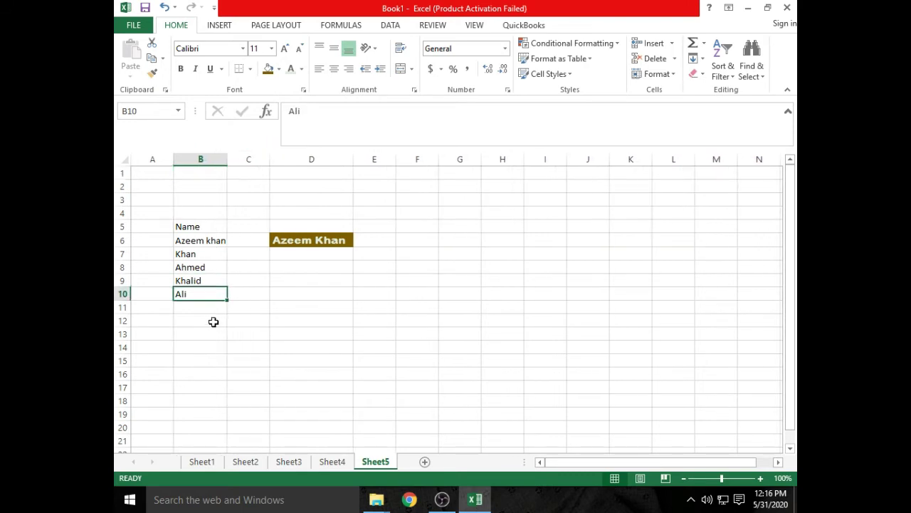
key(Down)
key(Down)
key(Down)
click(198, 241)
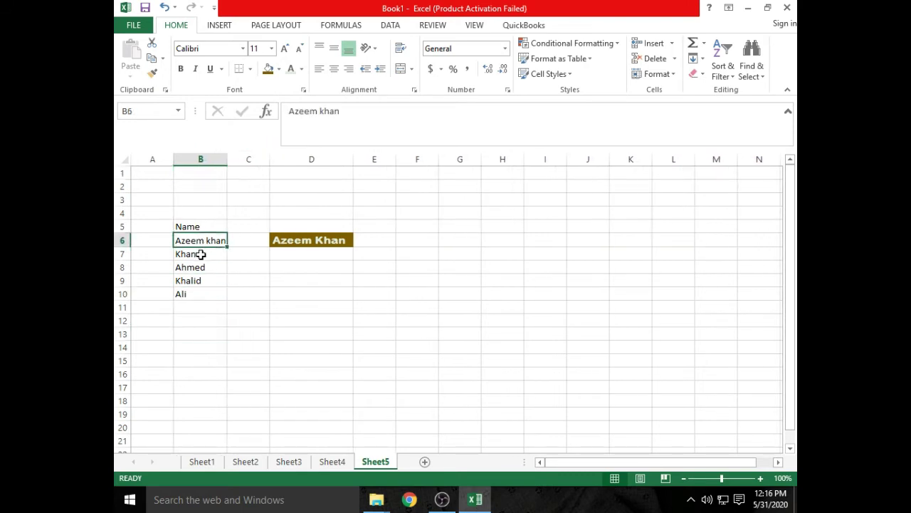
click(202, 254)
click(201, 268)
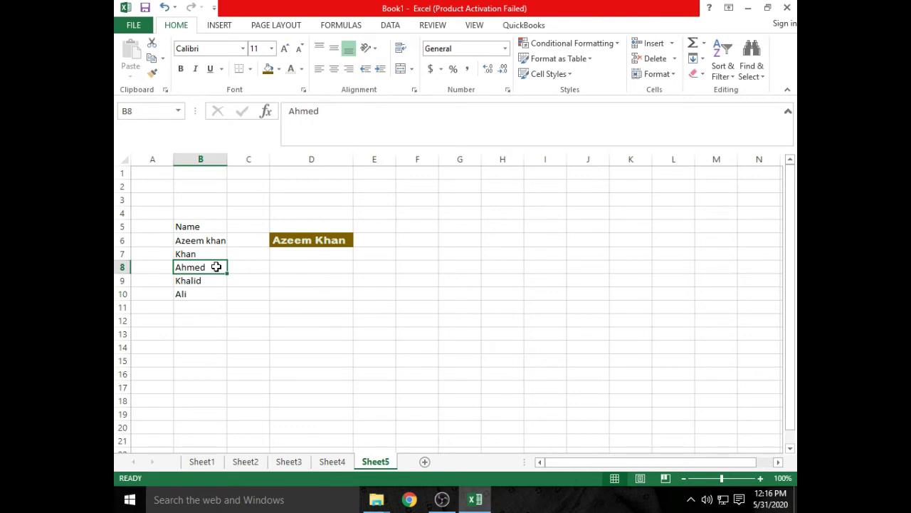
- Add a surname to B8's name in place, then back out a trial edit in B9
double_click(217, 267)
text(Khan)
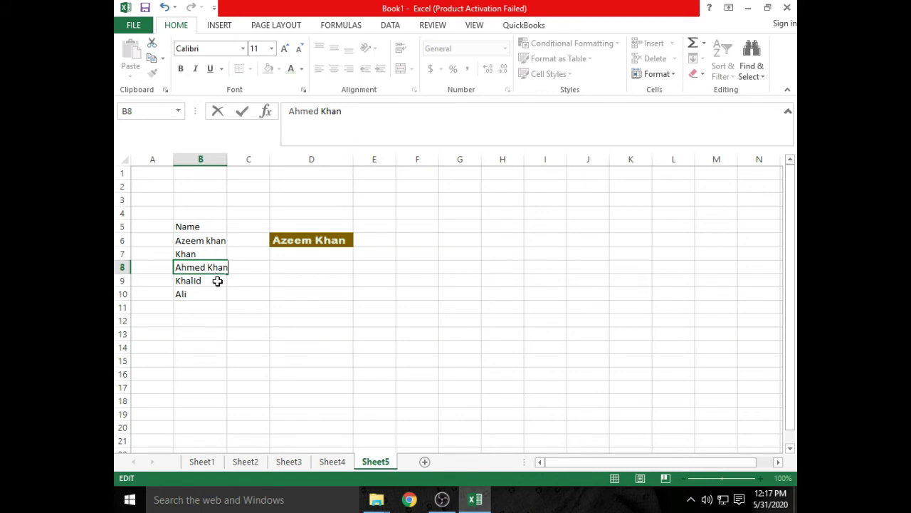
click(220, 281)
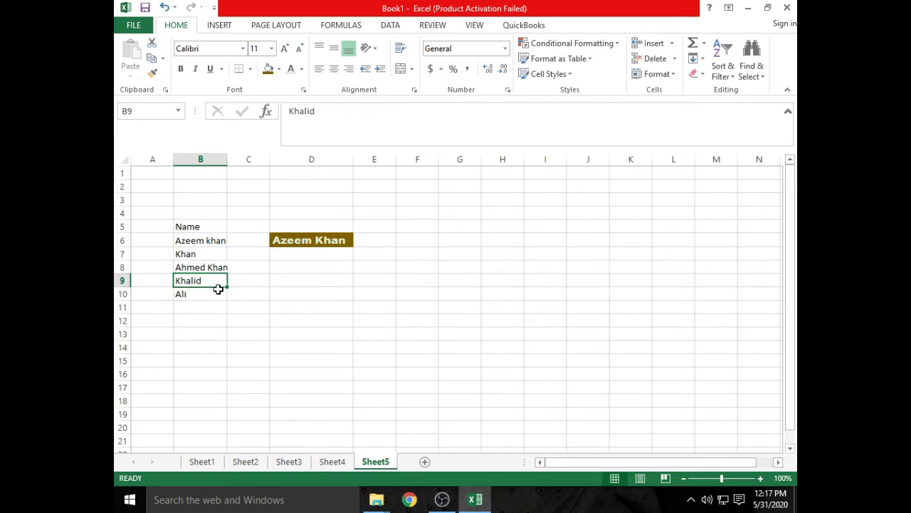
double_click(218, 288)
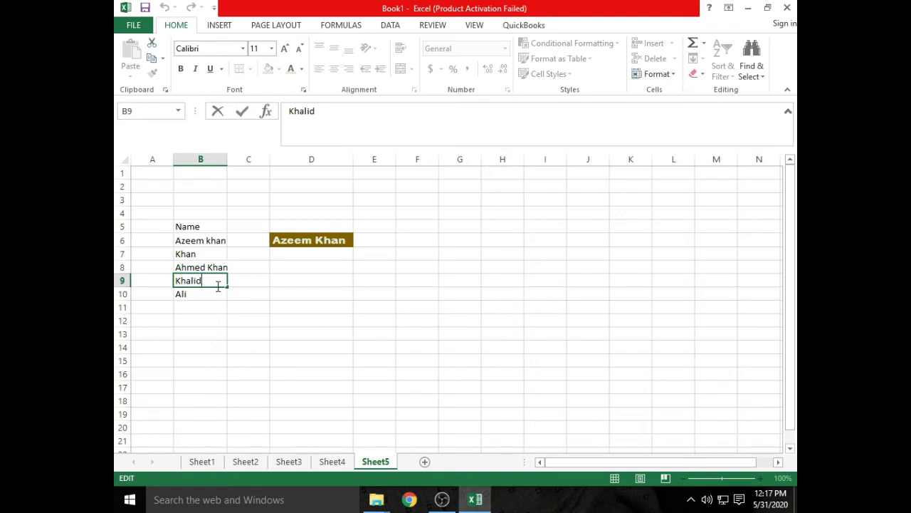
text(M)
text(bdj)
key(BackSpace)
key(BackSpace)
key(BackSpace)
key(BackSpace)
click(595, 372)
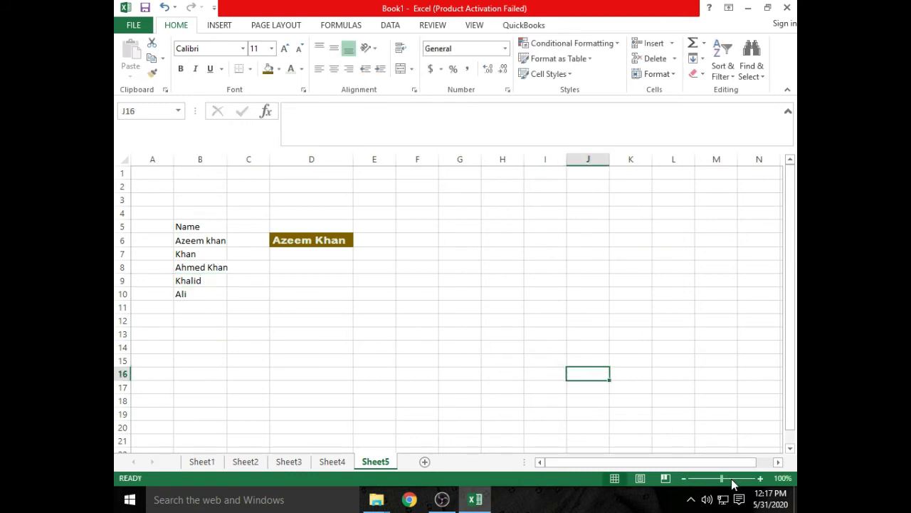
click(735, 479)
mouse_move(738, 483)
mouse_down()
mouse_move(700, 482)
mouse_move(723, 482)
mouse_up()
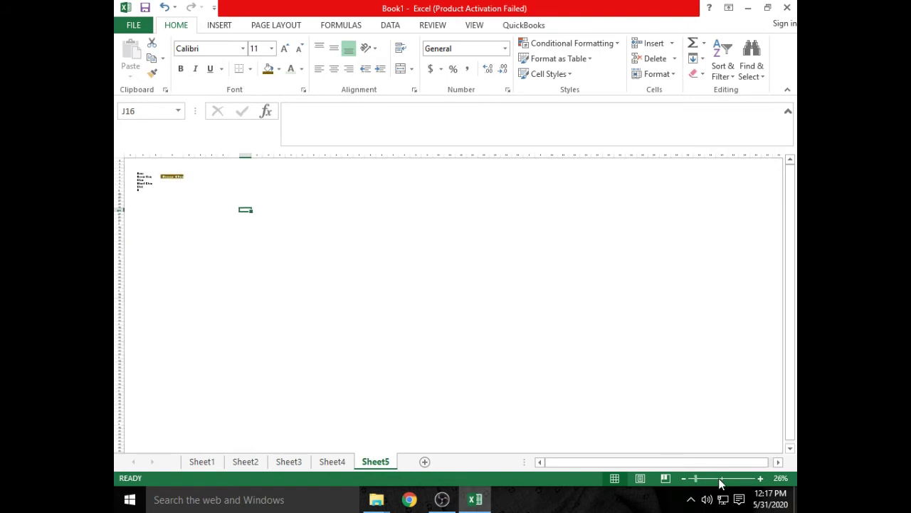
click(538, 266)
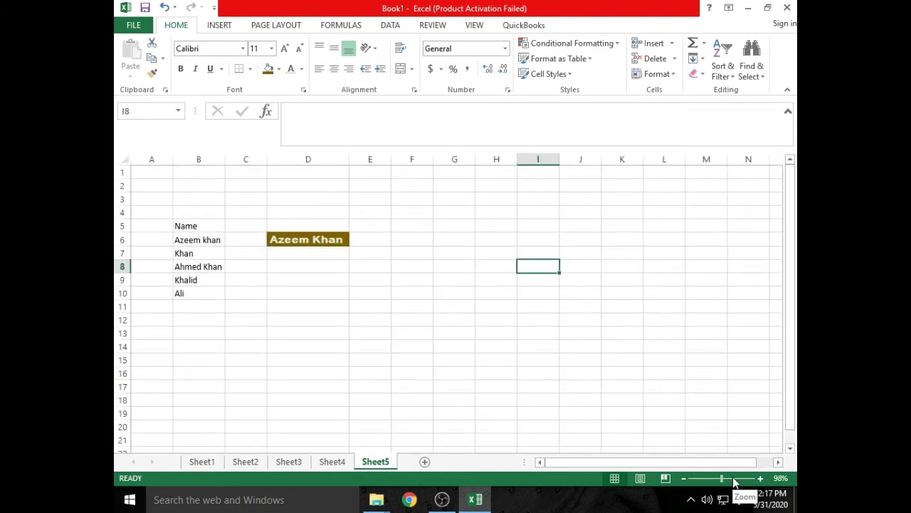
click(734, 479)
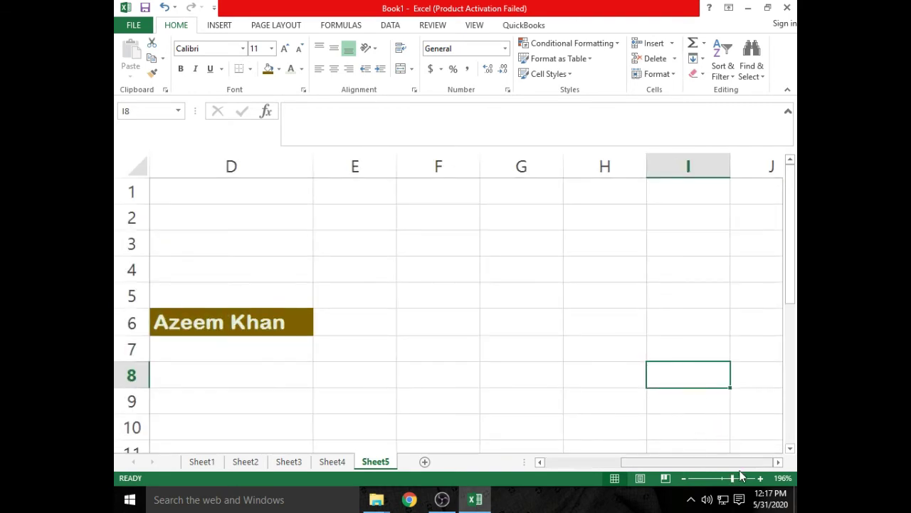
drag(733, 479, 721, 479)
click(159, 201)
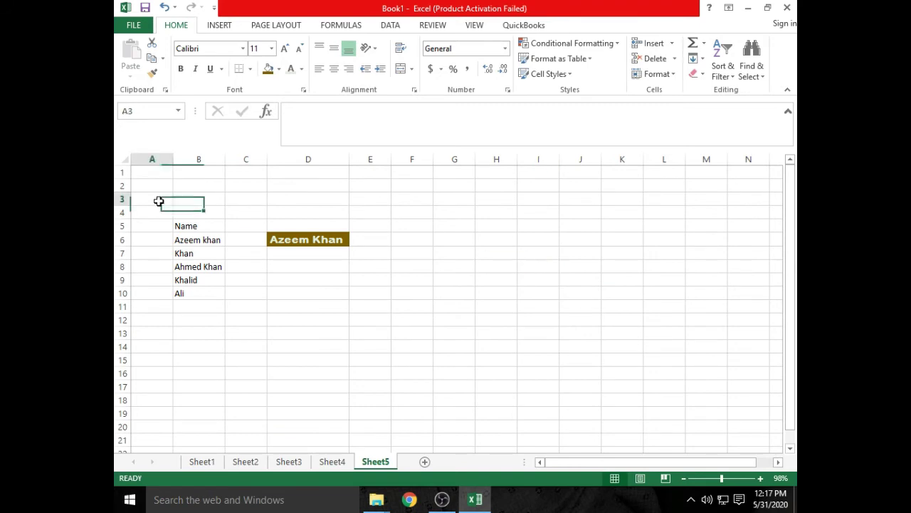
drag(159, 202, 362, 320)
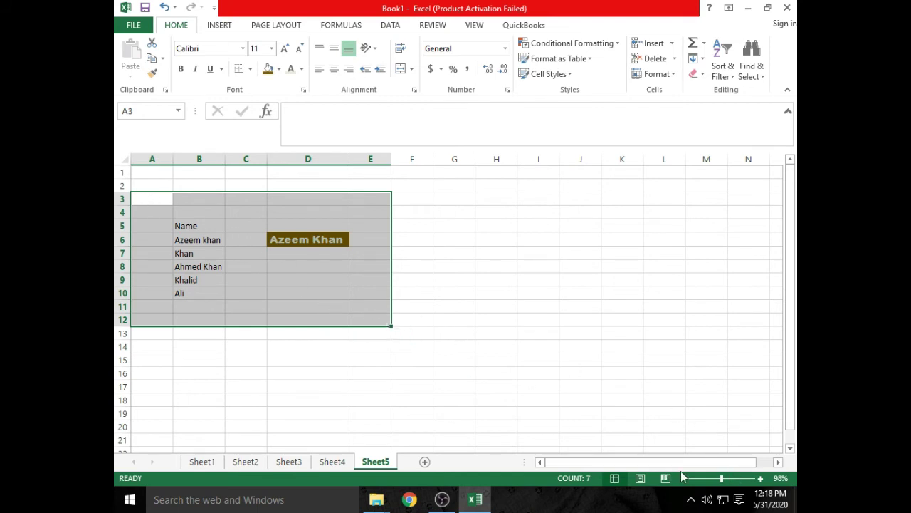
drag(722, 478, 738, 479)
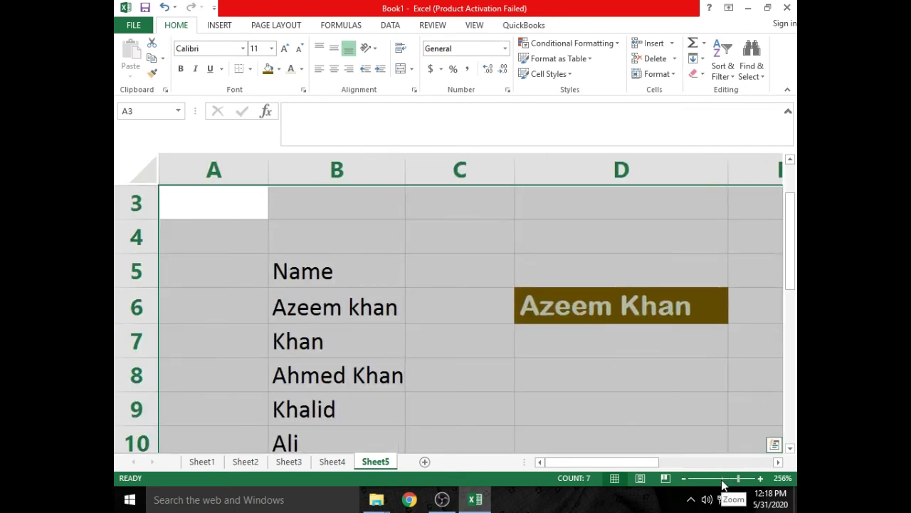
click(722, 479)
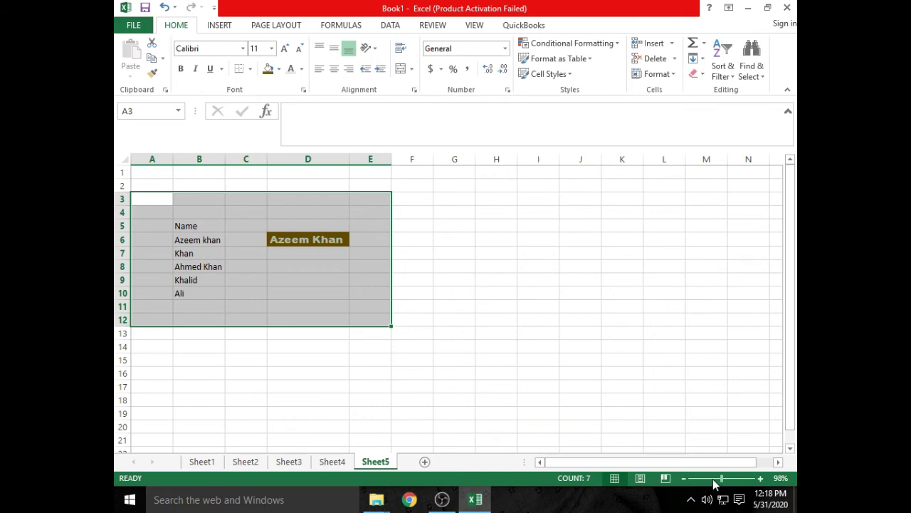
drag(721, 478, 702, 479)
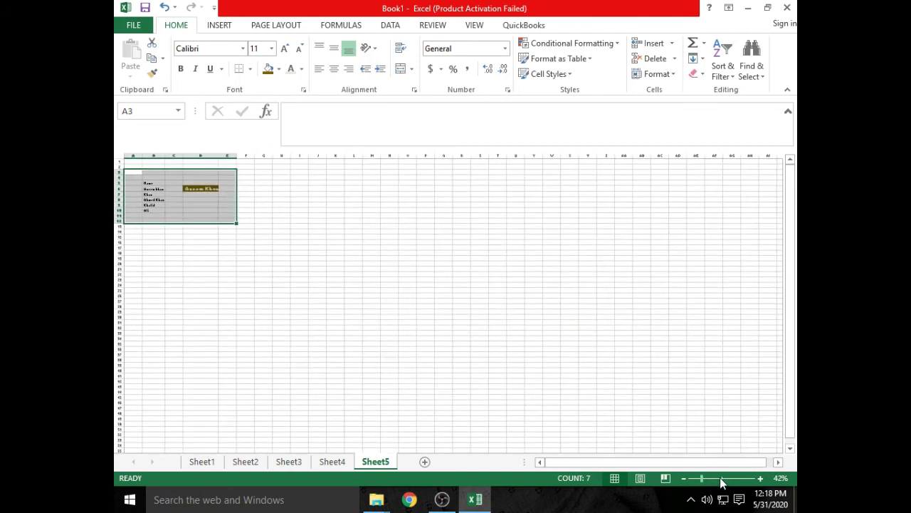
click(721, 482)
click(606, 311)
click(607, 362)
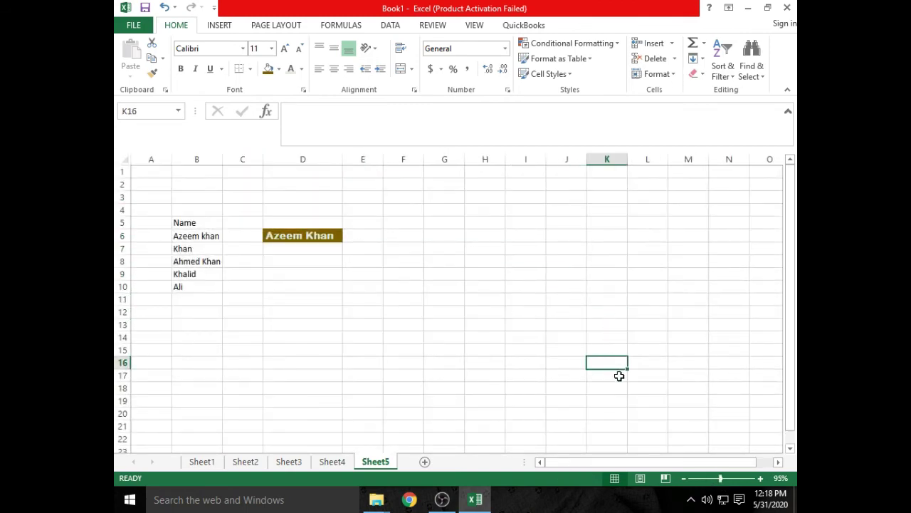
mouse_move(733, 482)
mouse_down()
mouse_move(755, 478)
mouse_move(721, 478)
mouse_up()
click(281, 420)
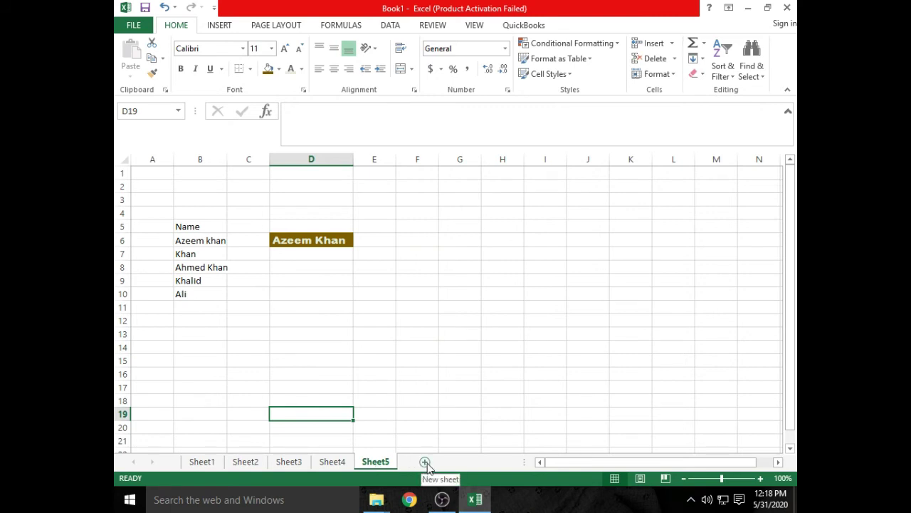
- Add four new blank worksheets, Sheet6 through Sheet9, after Sheet5
click(425, 462)
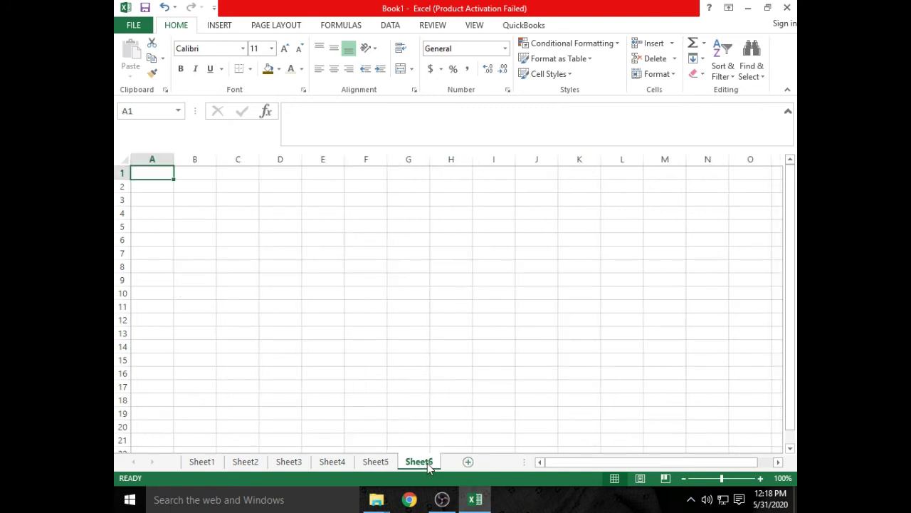
click(467, 463)
click(467, 462)
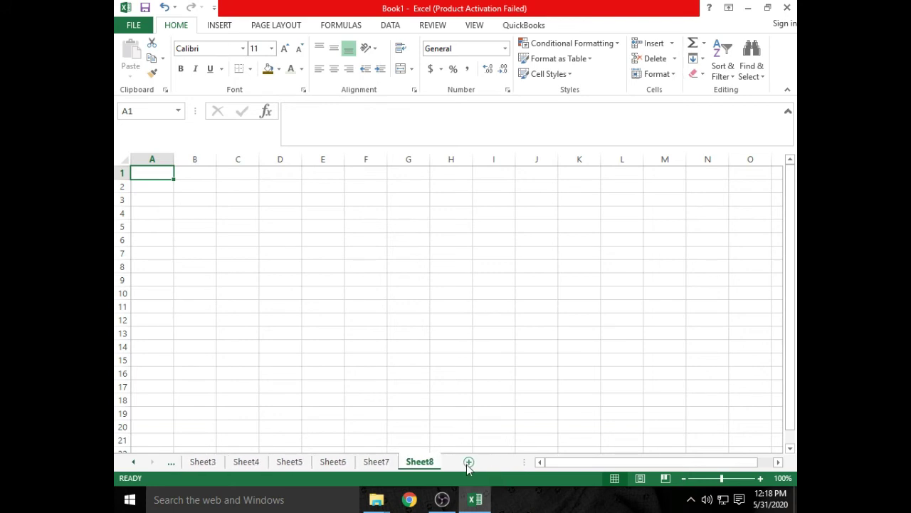
click(466, 464)
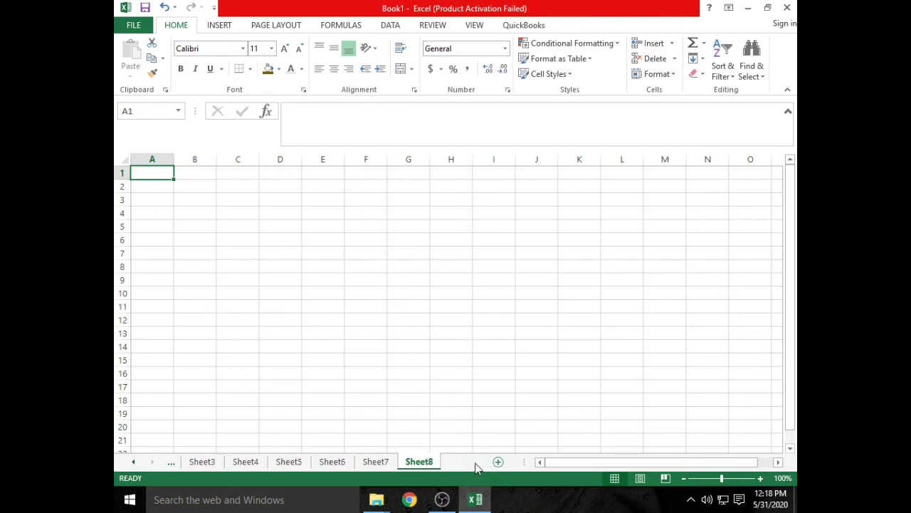
- Scroll the sheet tabs, briefly view Sheet1's item table, and end on the empty Sheet7
click(134, 462)
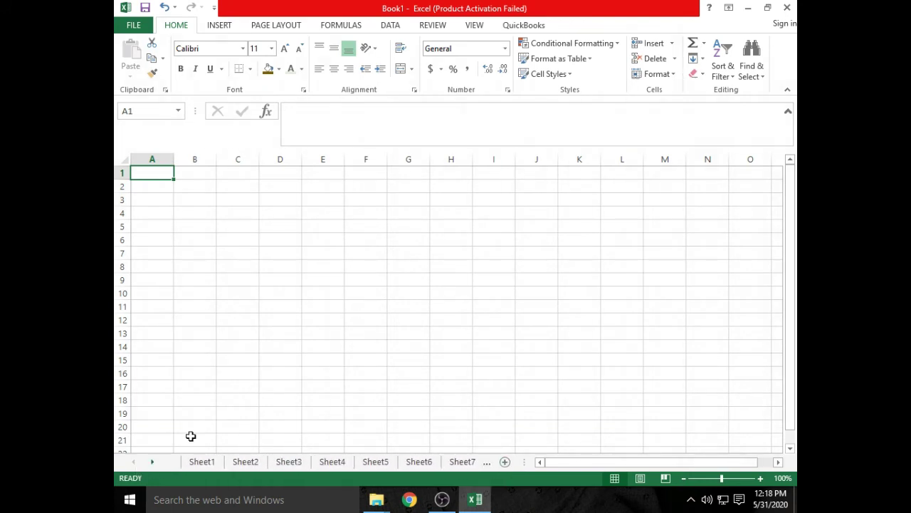
click(197, 462)
click(237, 425)
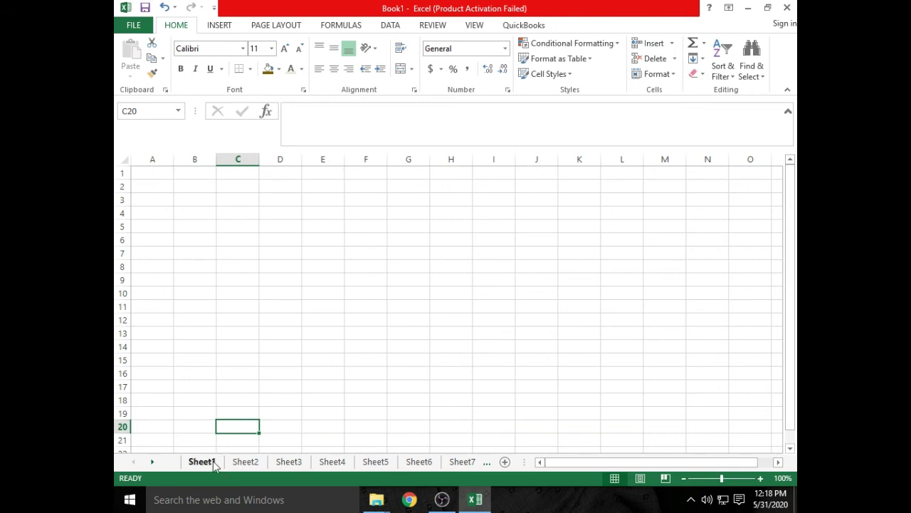
click(245, 461)
click(422, 462)
click(457, 461)
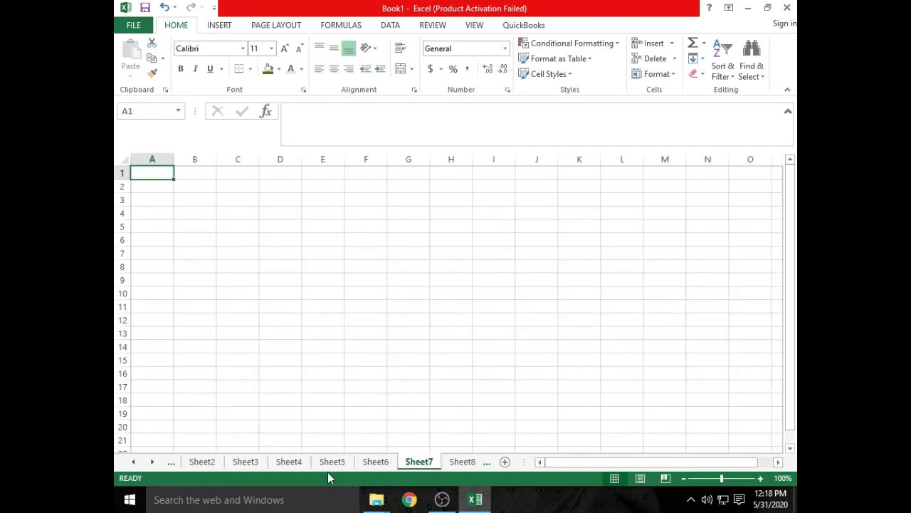
click(134, 462)
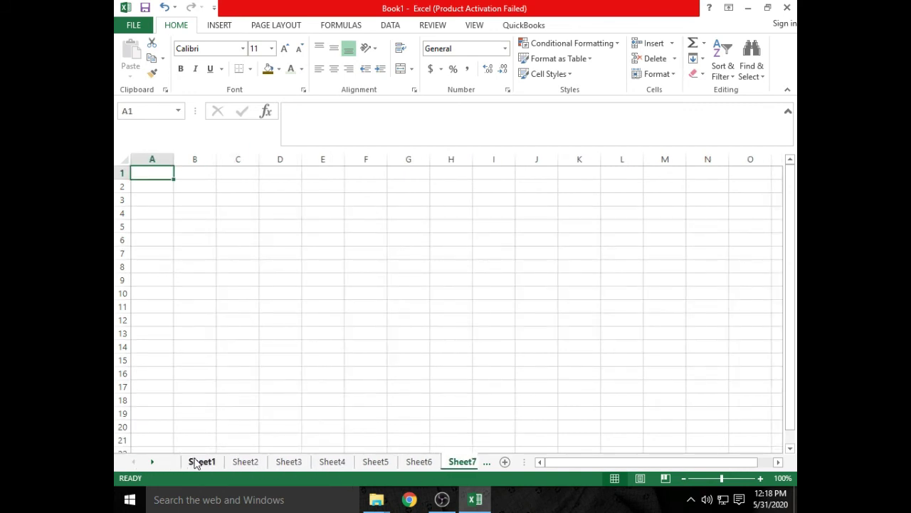
- Select cell C19 and step back through the worksheets to Sheet3's invoice
click(224, 413)
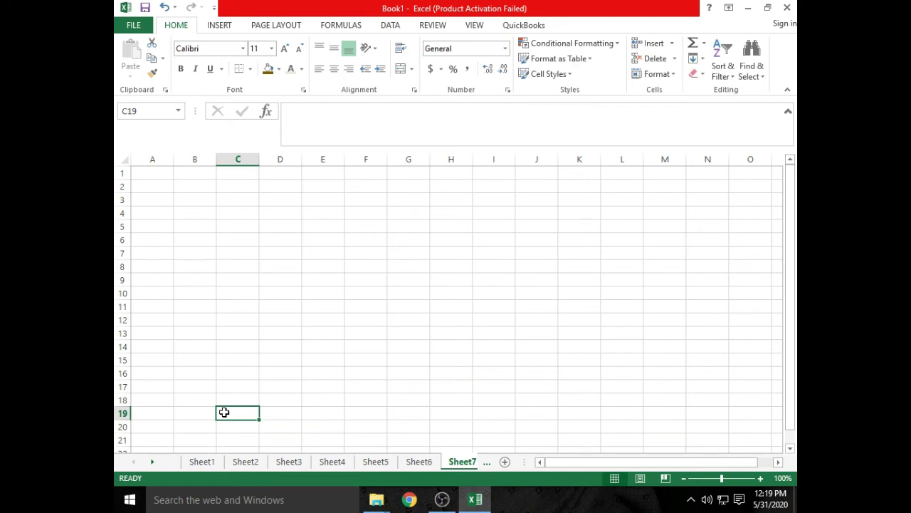
key(ctrl+Page_Up)
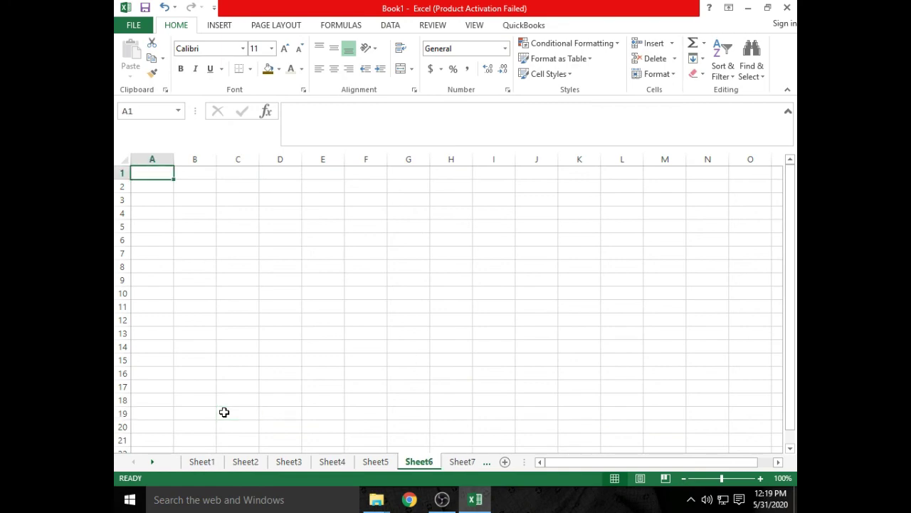
key(ctrl+Page_Up)
key(ctrl+Page_Up)
key(ctrl+Page_Up)
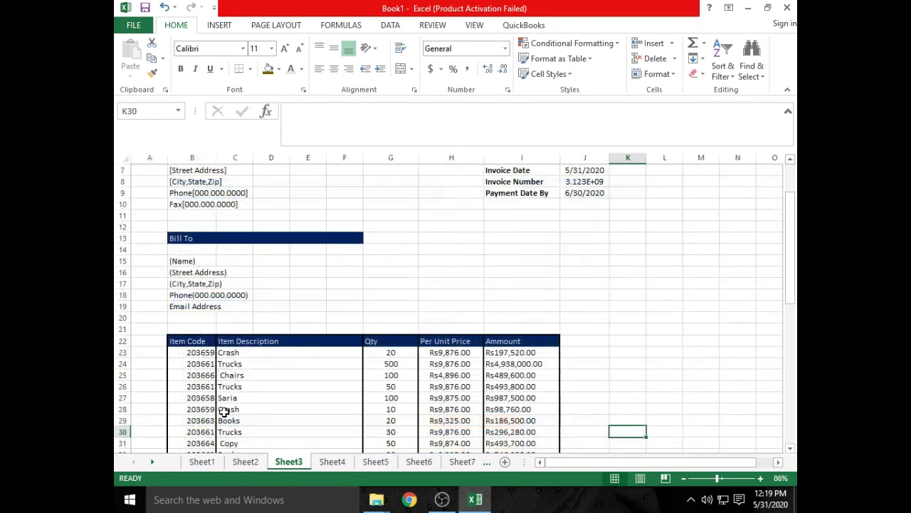
key(ctrl+Page_Up)
key(ctrl+Page_Up)
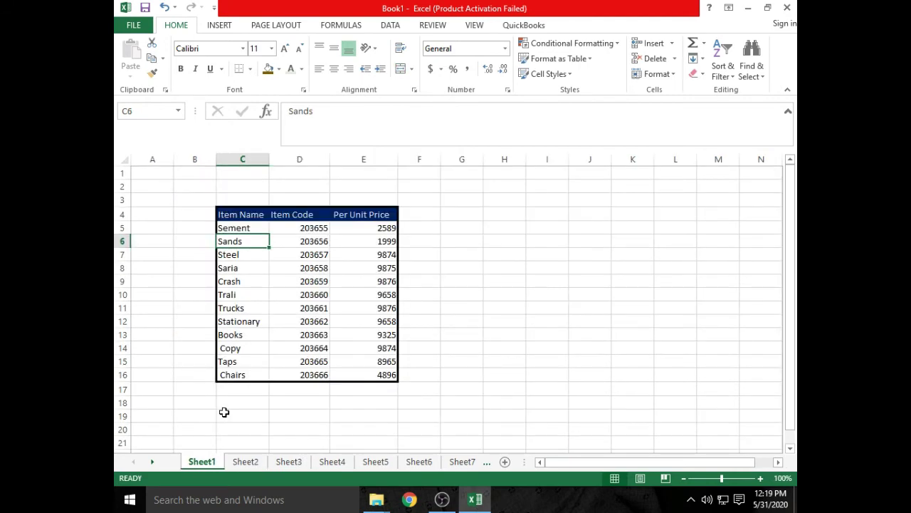
- Cycle forward with Ctrl+Page Down to Sheet7, then back to Sheet3's invoice
key(ctrl+Page_Down)
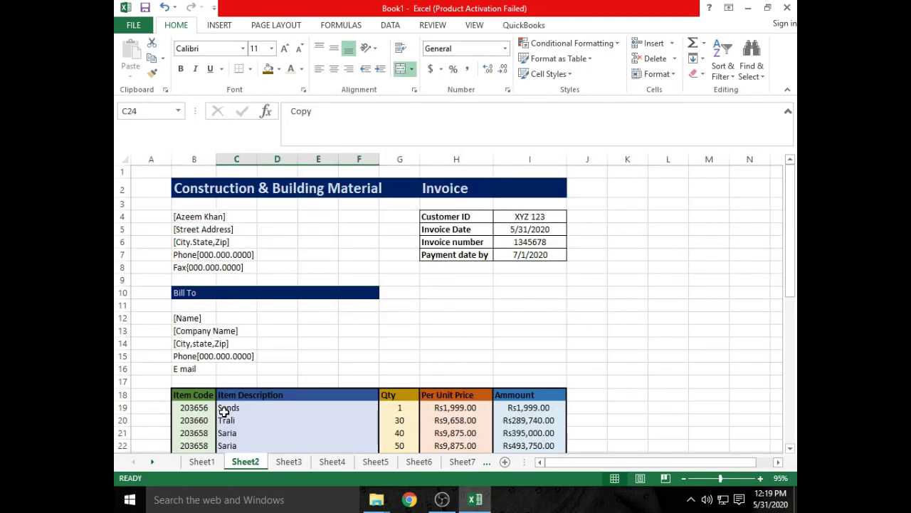
key(ctrl+Page_Down)
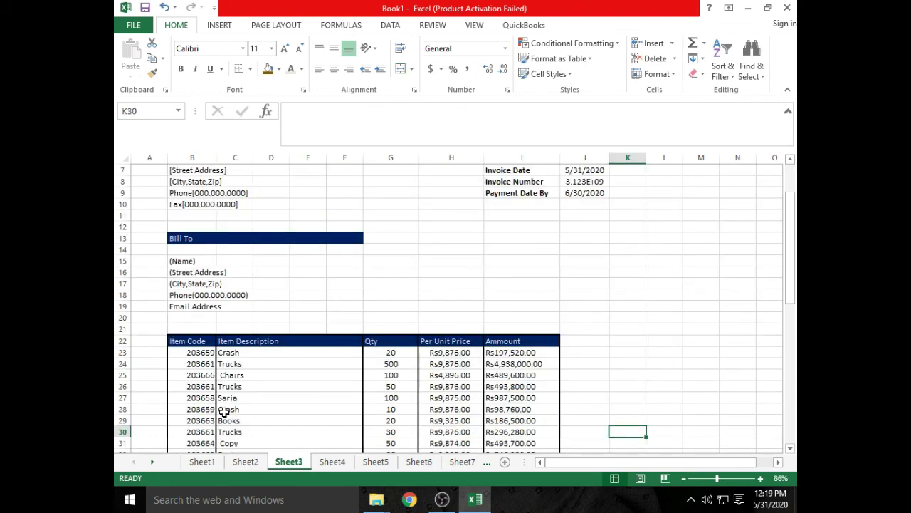
key(ctrl+Page_Down)
key(ctrl+Page_Down)
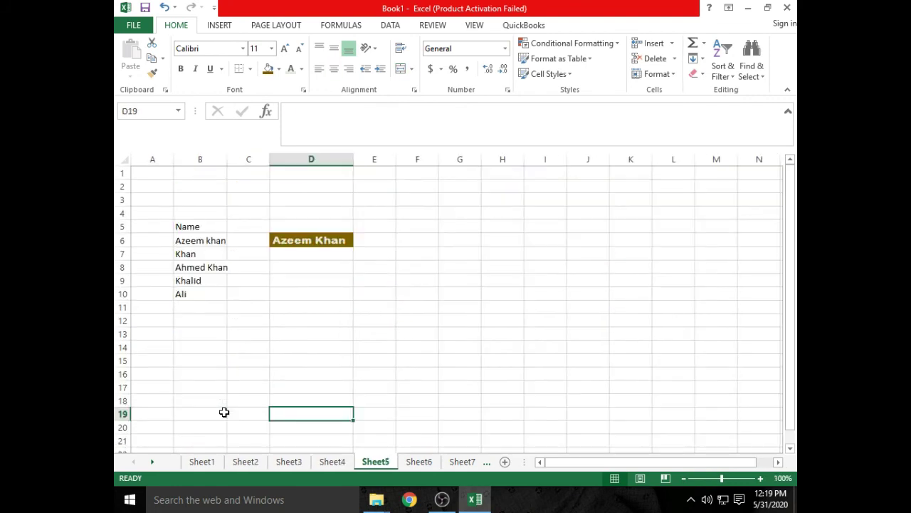
key(ctrl+Page_Down)
key(ctrl+Page_Down)
key(ctrl+Page_Down)
key(ctrl+Page_Down)
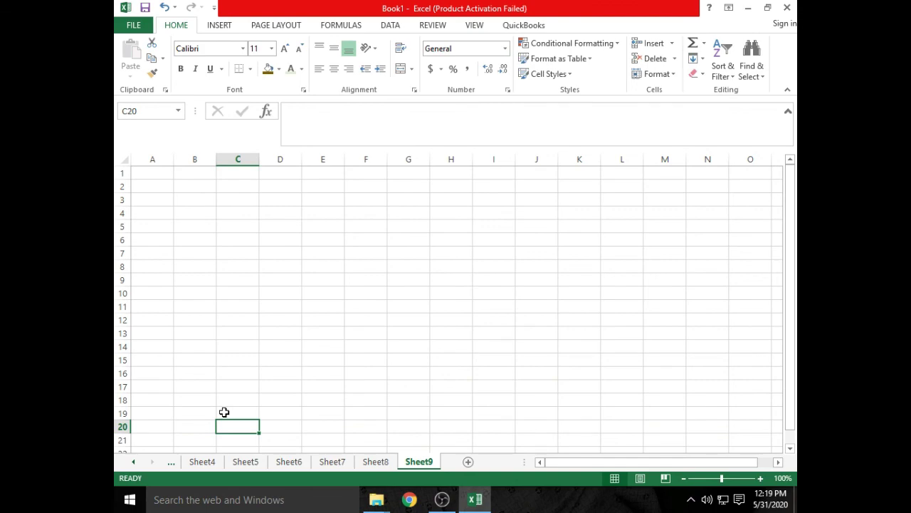
key(ctrl+Page_Up)
key(ctrl+Page_Up)
key(ctrl+Page_Up)
key(ctrl+Page_Up)
key(ctrl+Page_Up)
key(ctrl+Page_Up)
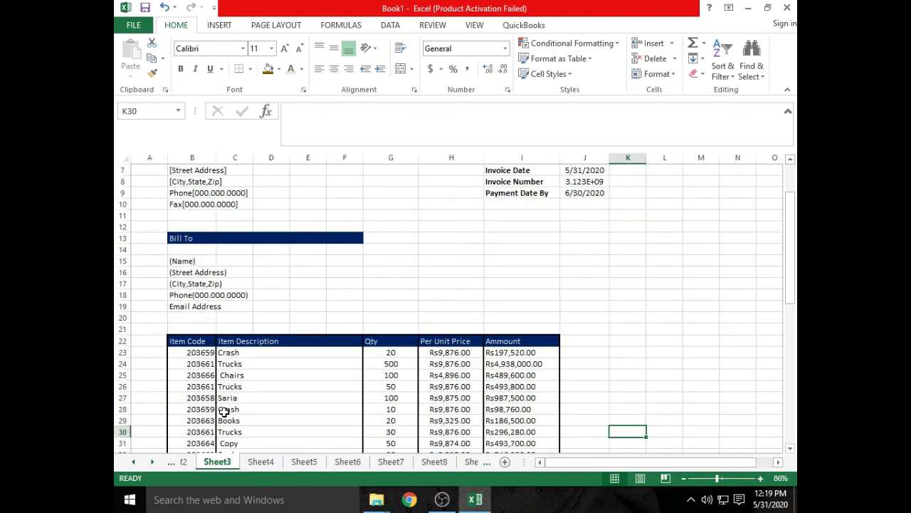
key(ctrl+Page_Up)
key(ctrl+Page_Up)
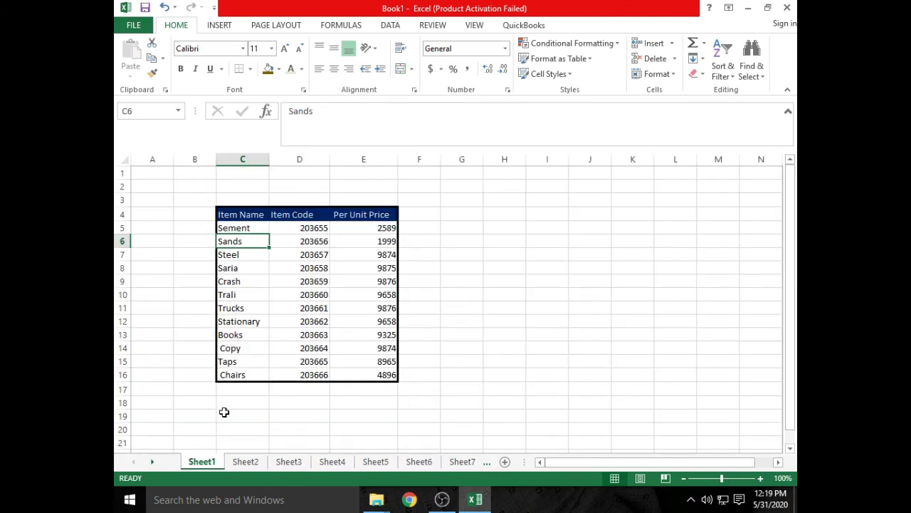